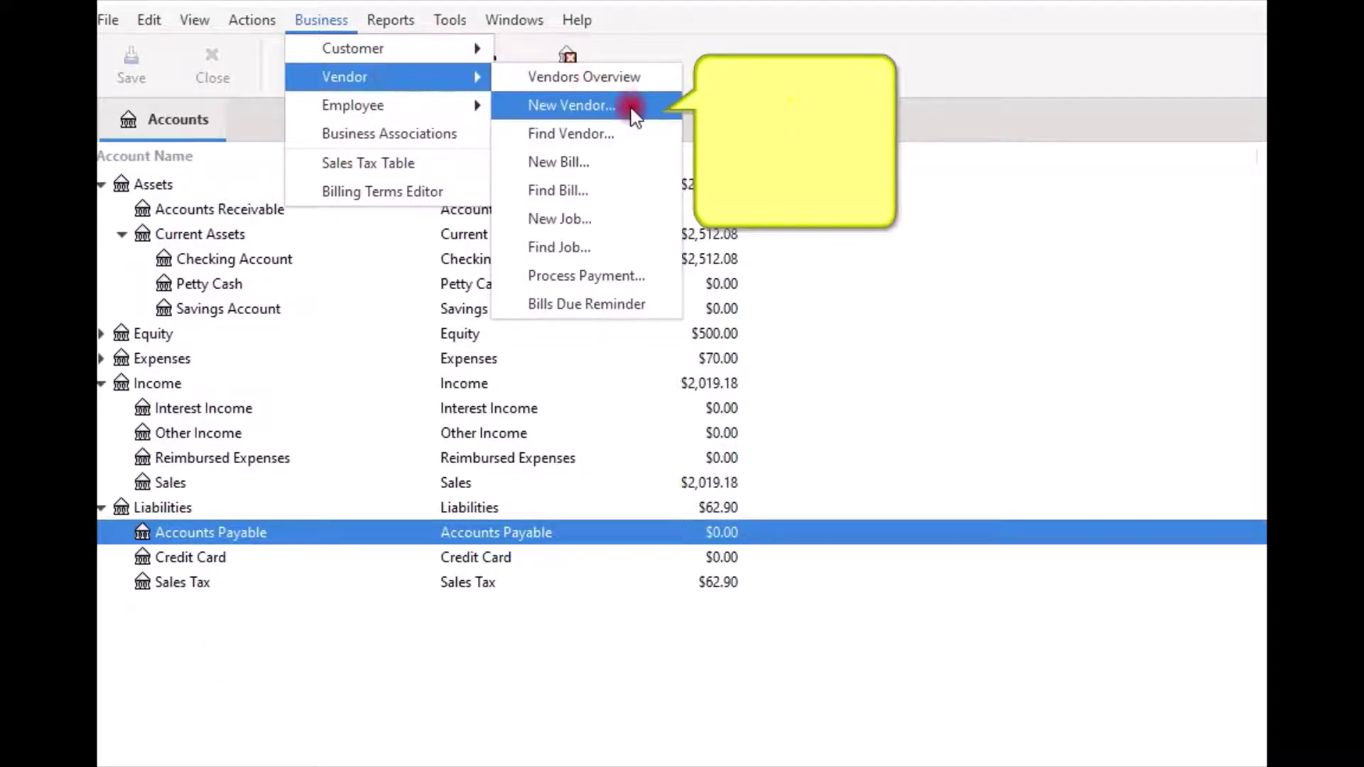
# Step: Start a new vendor record with the company name Delta Supplies
pyautogui.press('Return')
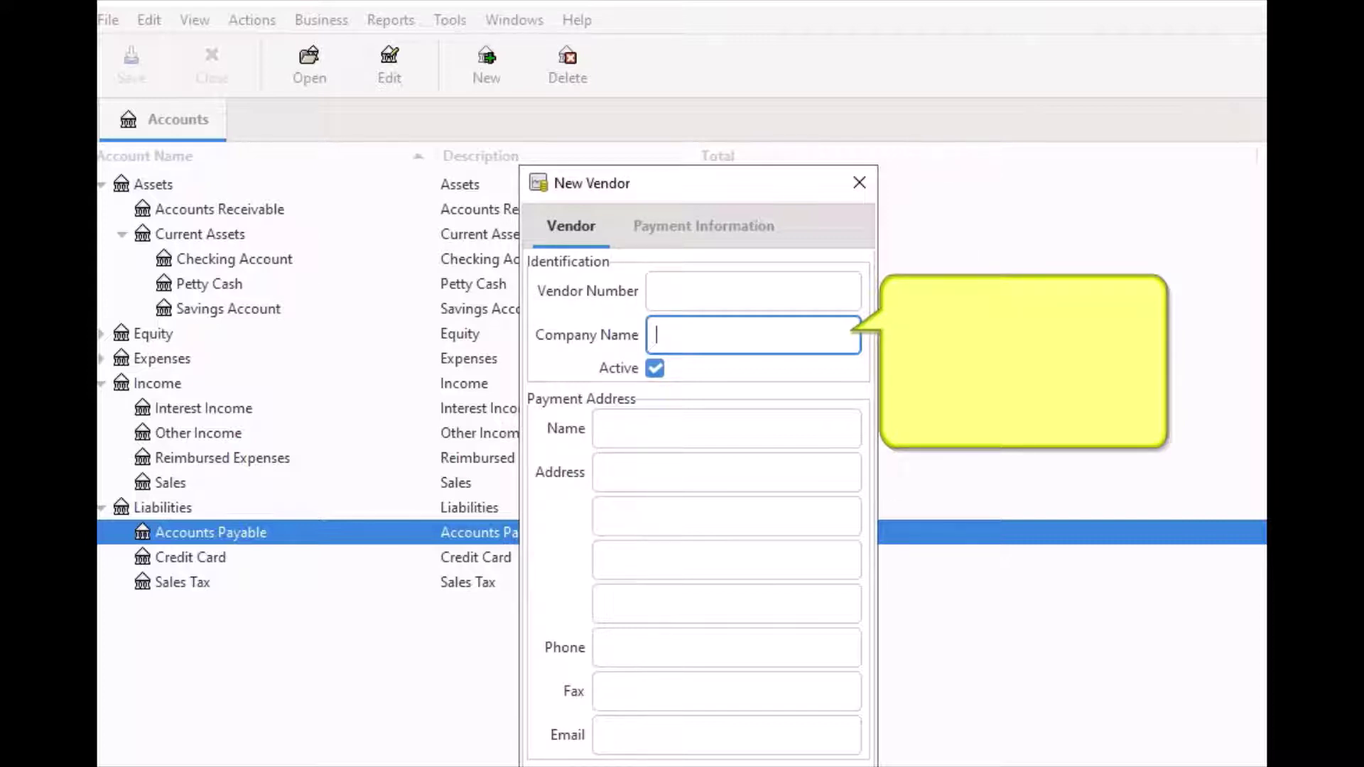
pyautogui.write('Delta Supplies')
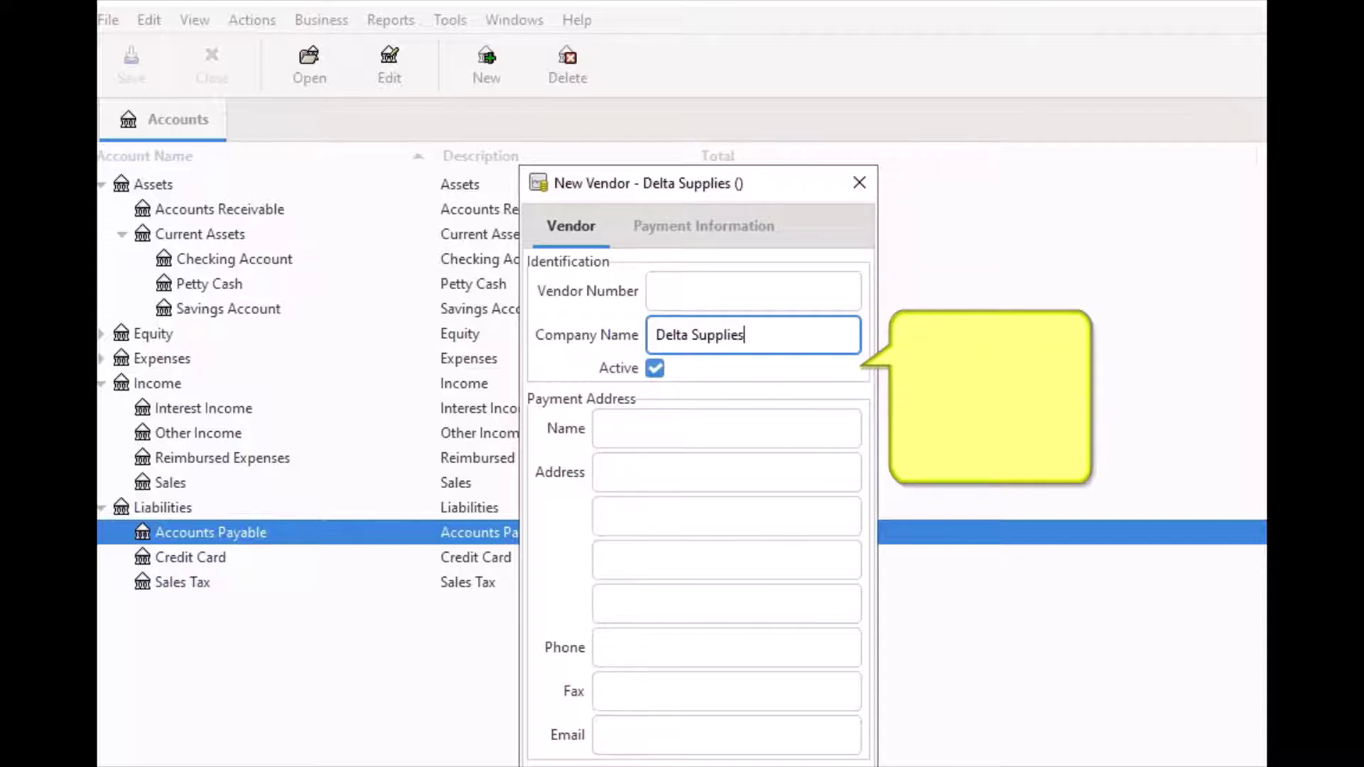
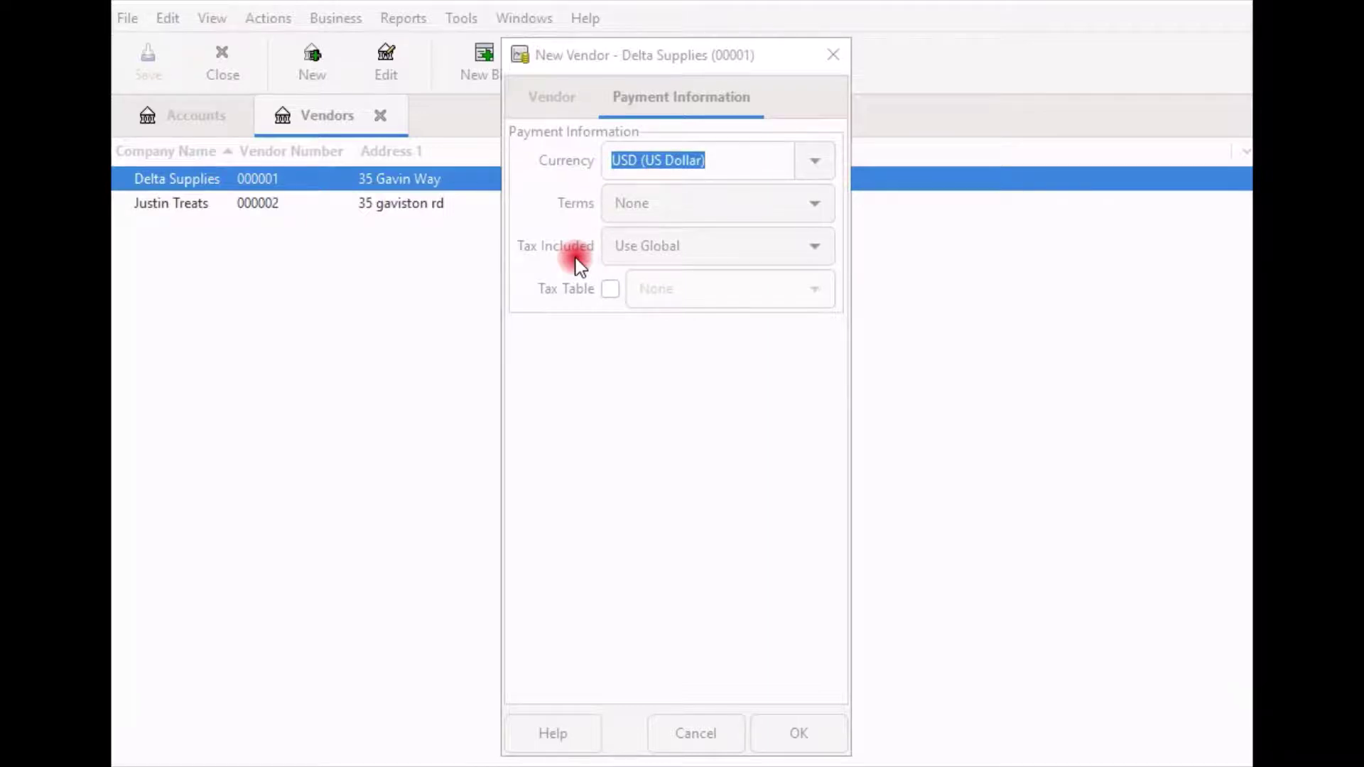
# Step: Set Tax Included to Yes in the Delta Supplies payment information
pyautogui.click(817, 249)
pyautogui.click(817, 249)
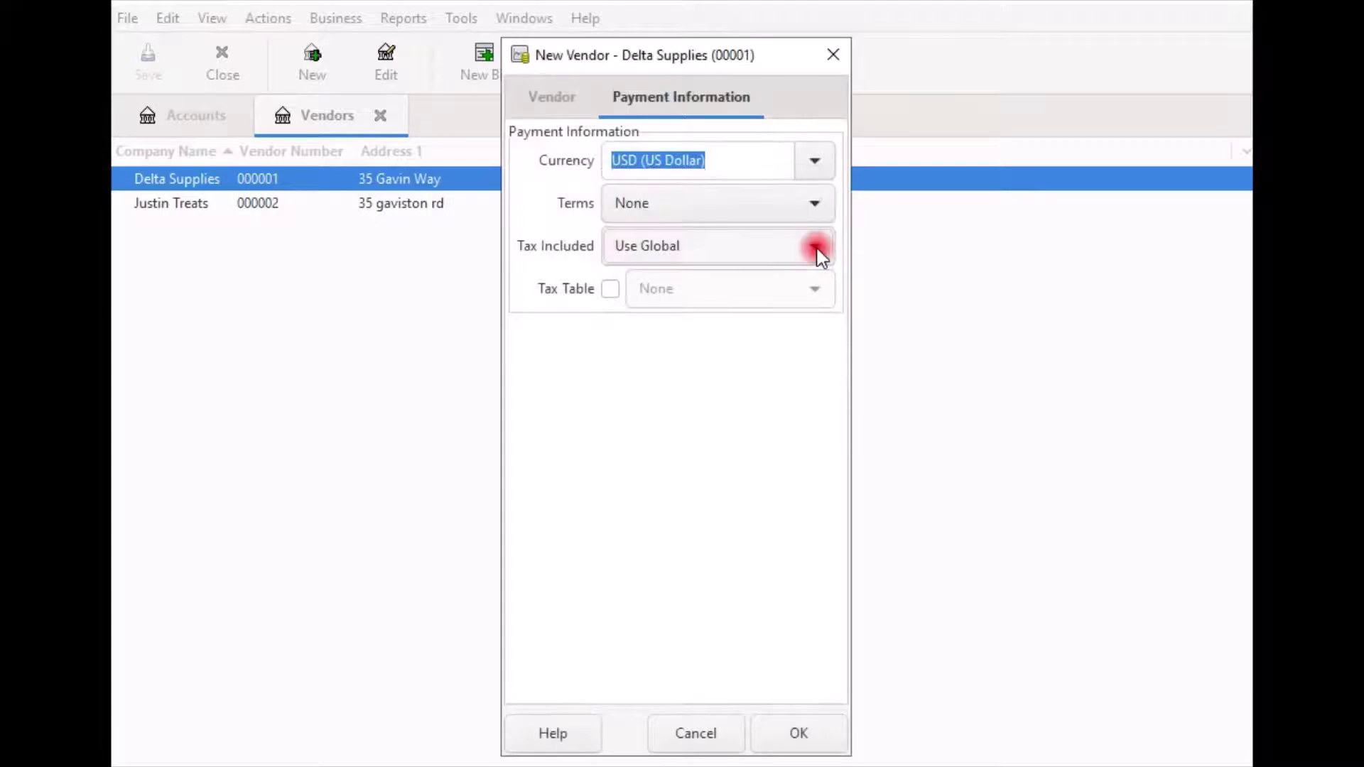
pyautogui.click(816, 249)
pyautogui.click(818, 250)
pyautogui.moveTo(817, 250); pyautogui.dragTo(797, 193)
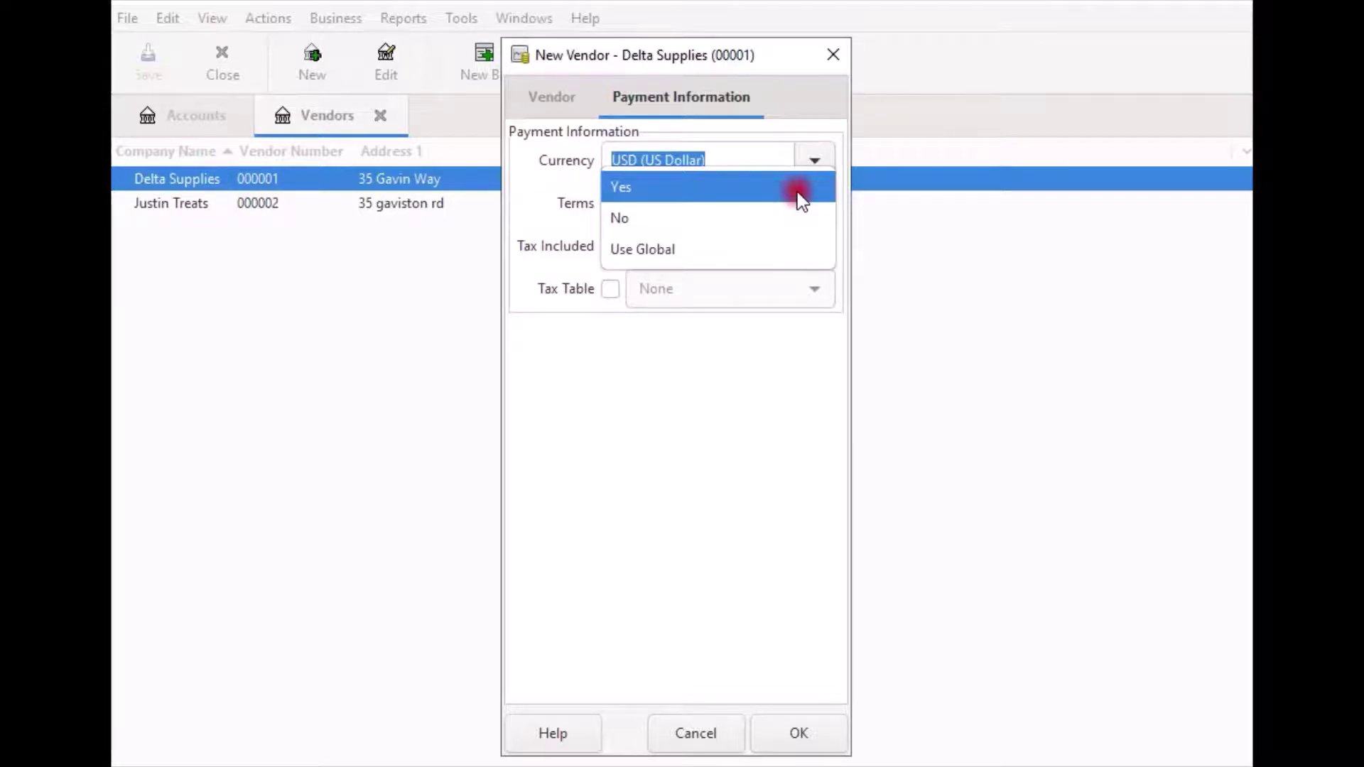
pyautogui.moveTo(797, 192); pyautogui.dragTo(795, 202)
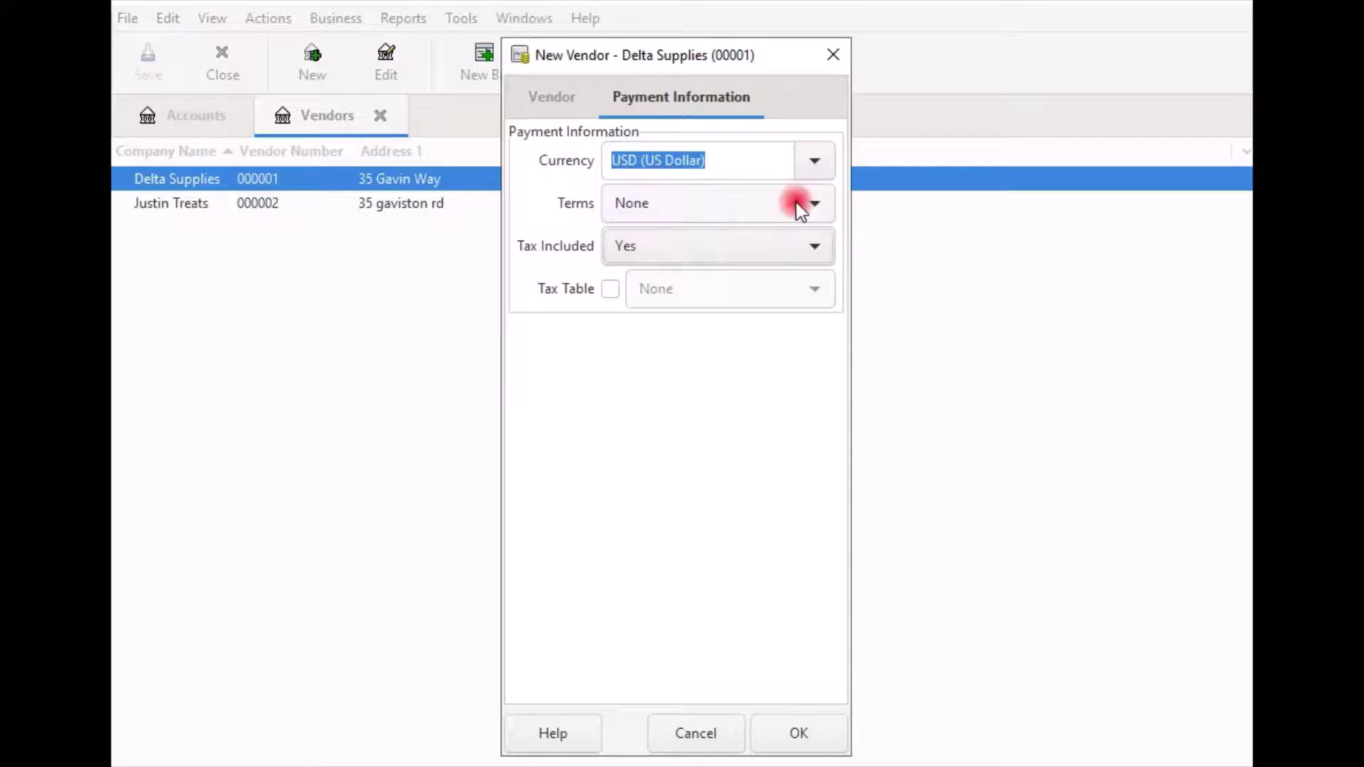
# Step: Set the vendor's Tax Included option to No
pyautogui.click(816, 245)
pyautogui.click(681, 283)
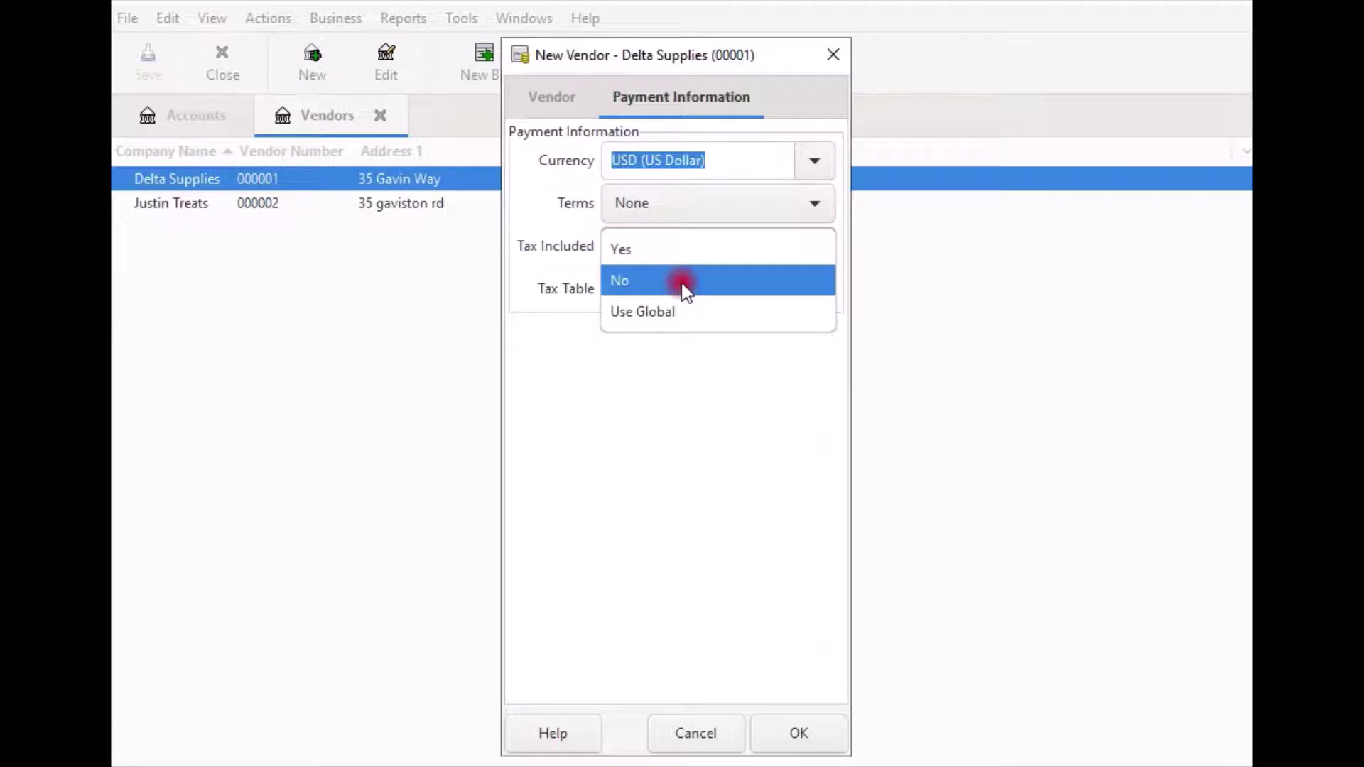
pyautogui.click(681, 283)
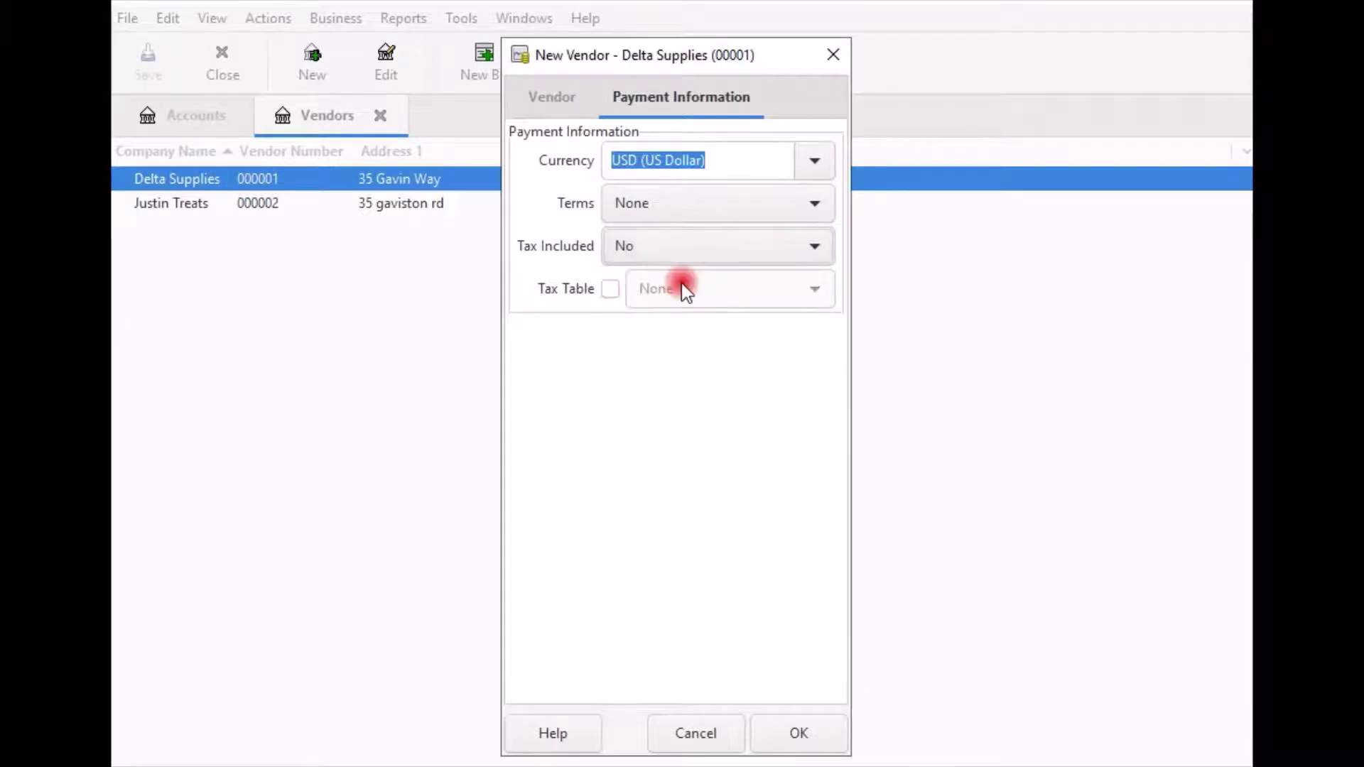
# Step: Toggle the vendor's Tax Table override on and off, and set Tax Included to Use Global
pyautogui.click(618, 302)
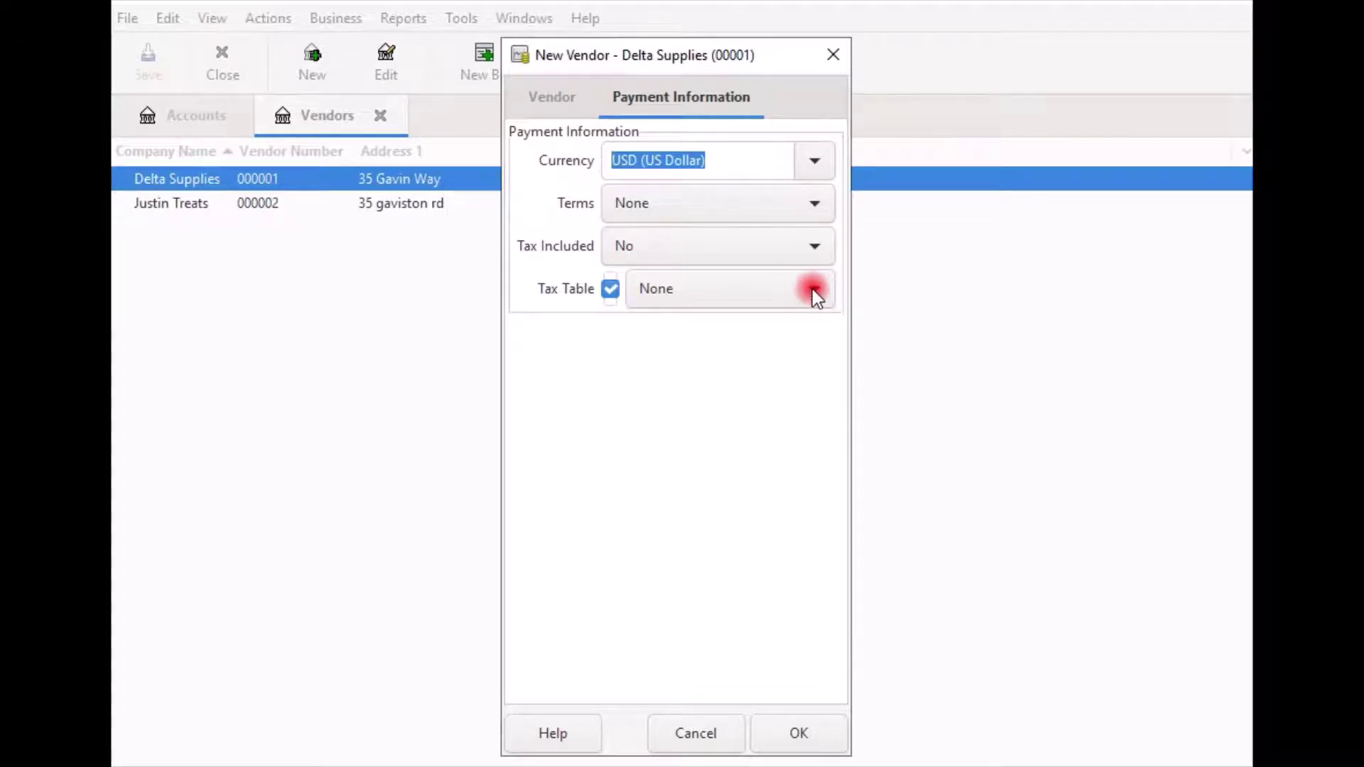
pyautogui.click(610, 289)
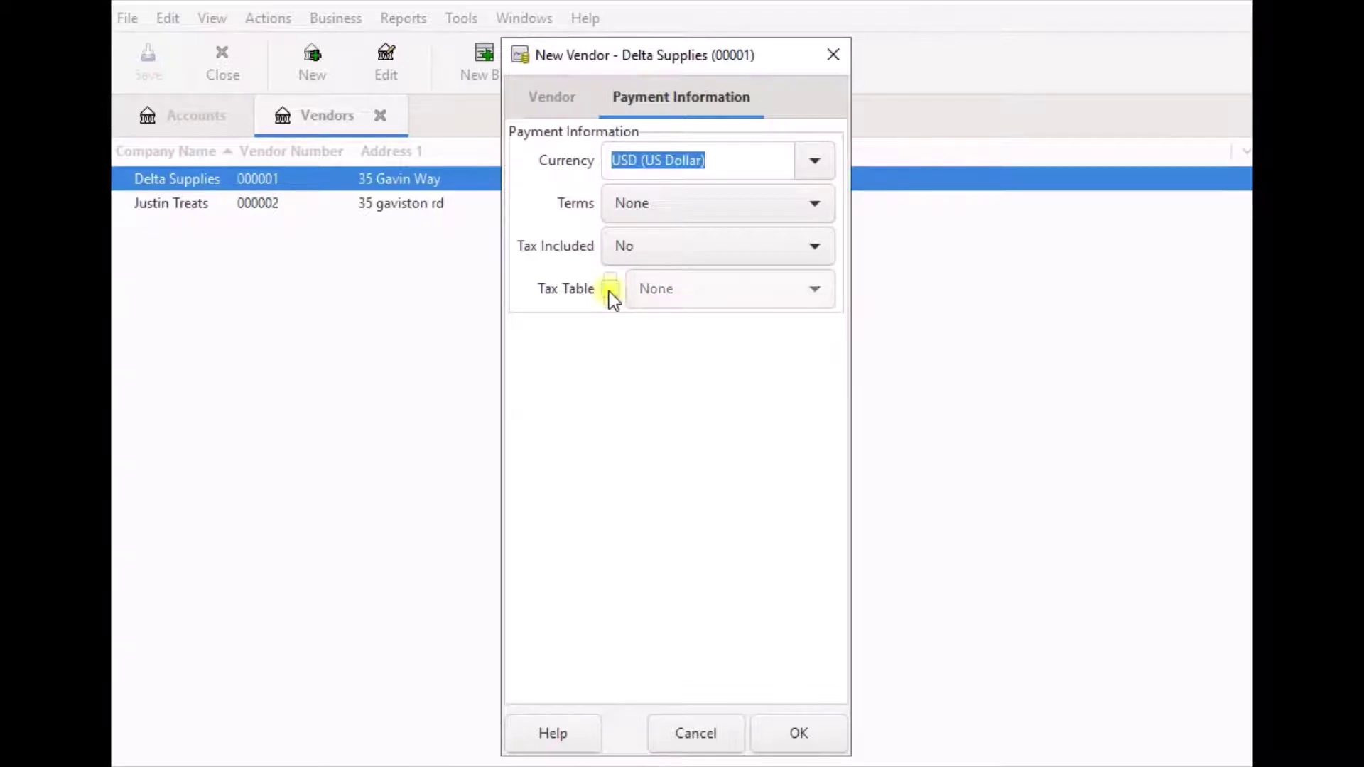
pyautogui.click(813, 246)
pyautogui.click(751, 283)
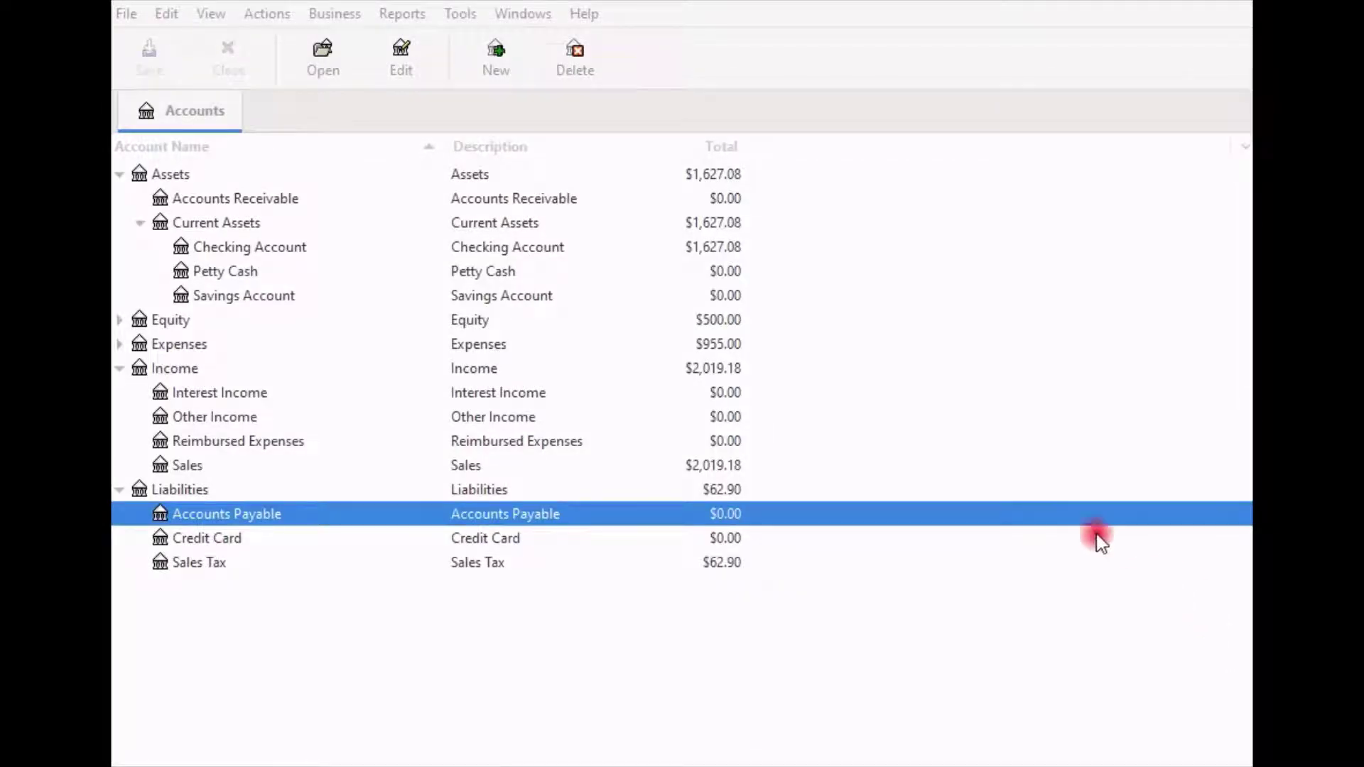
# Step: Start a new vendor bill and check its opening date in the calendar without changing it
pyautogui.click(346, 20)
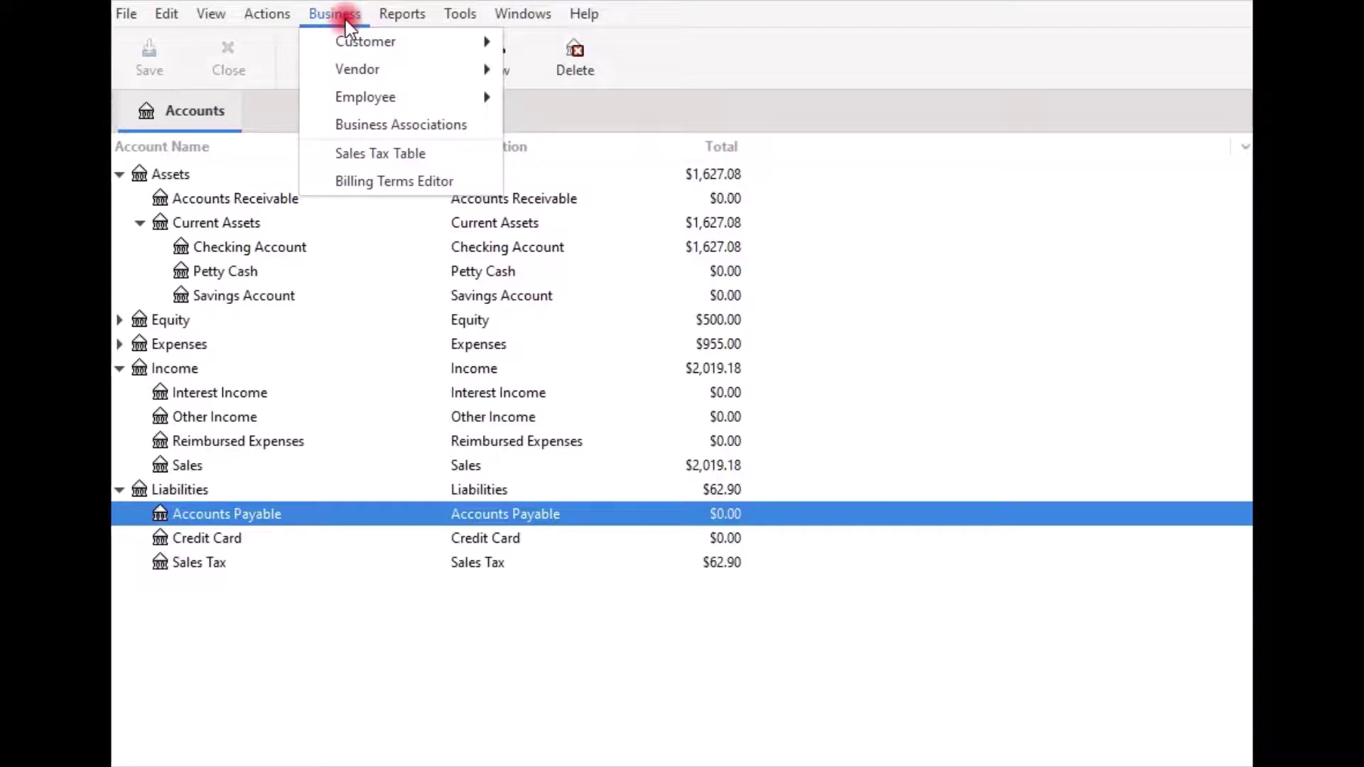
pyautogui.moveTo(360, 63)
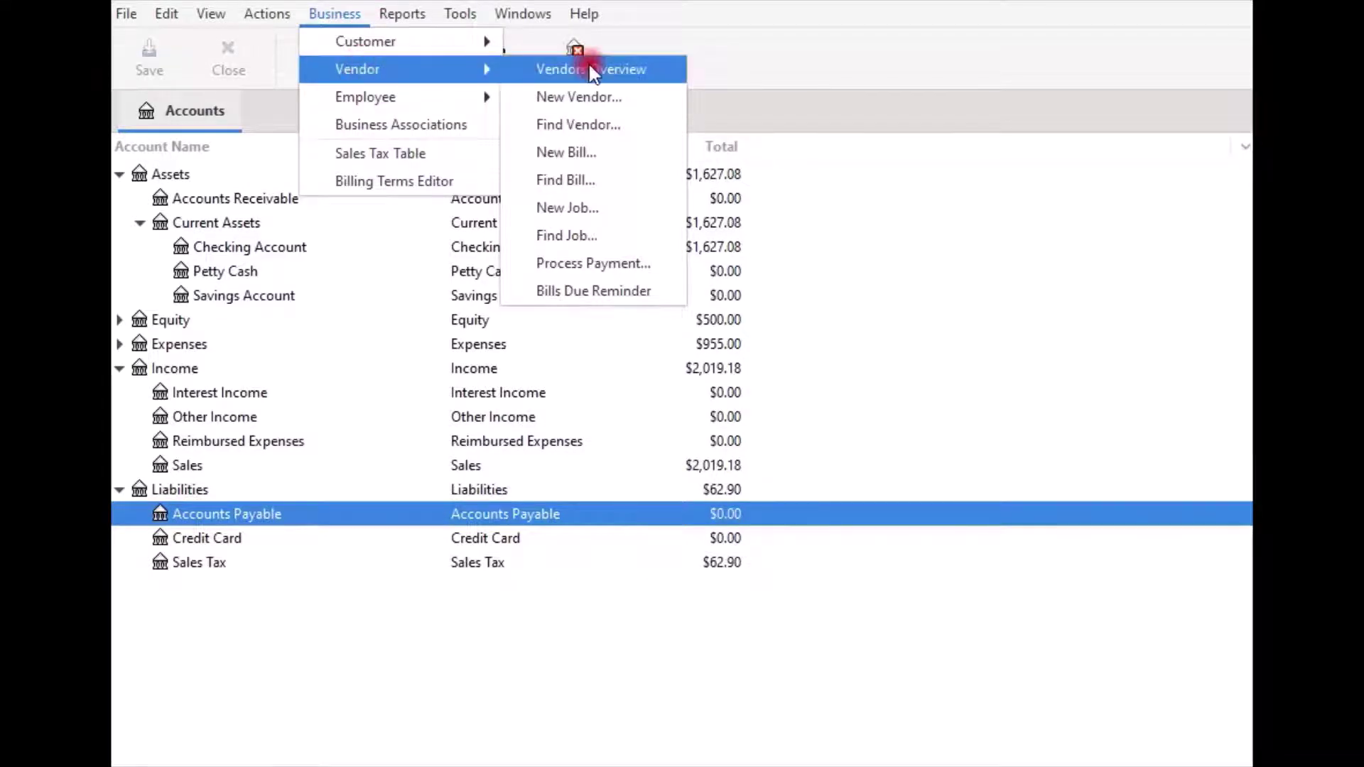
pyautogui.click(595, 152)
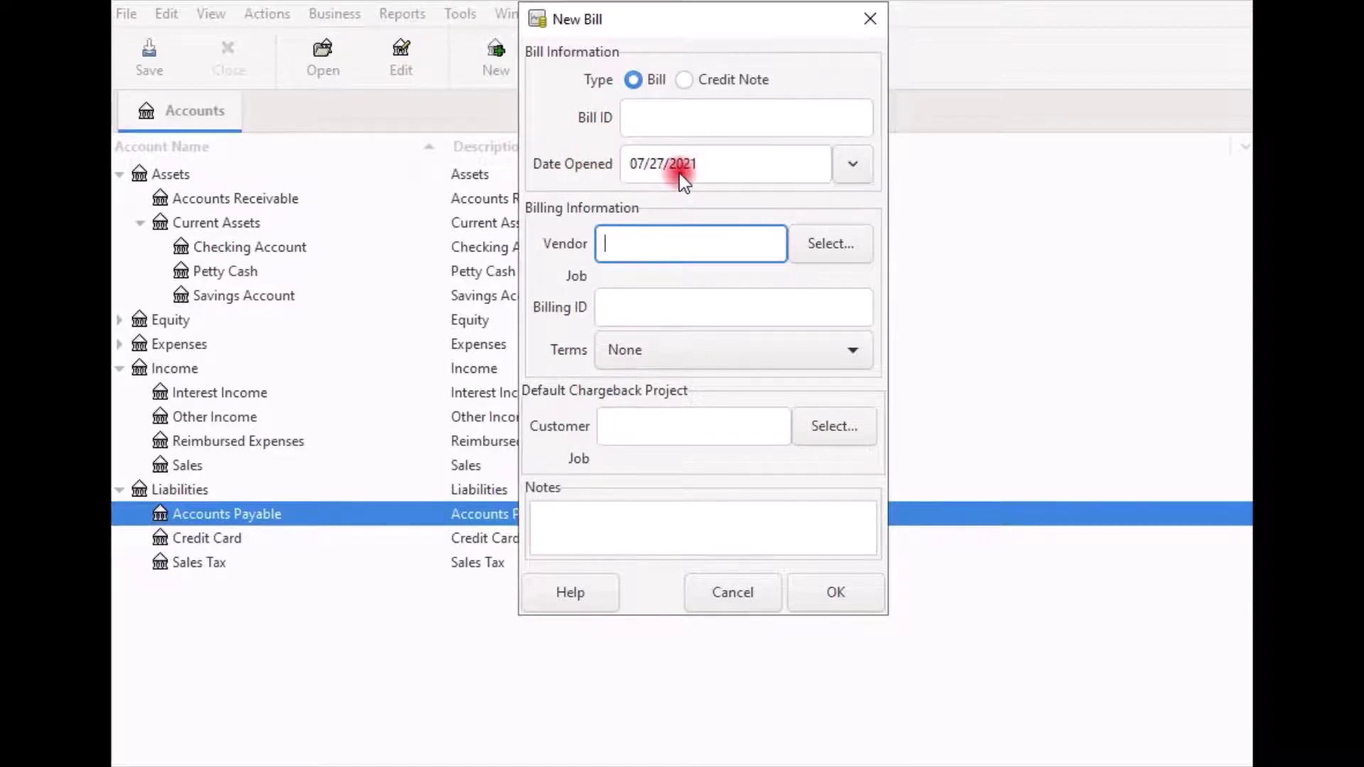
pyautogui.click(853, 169)
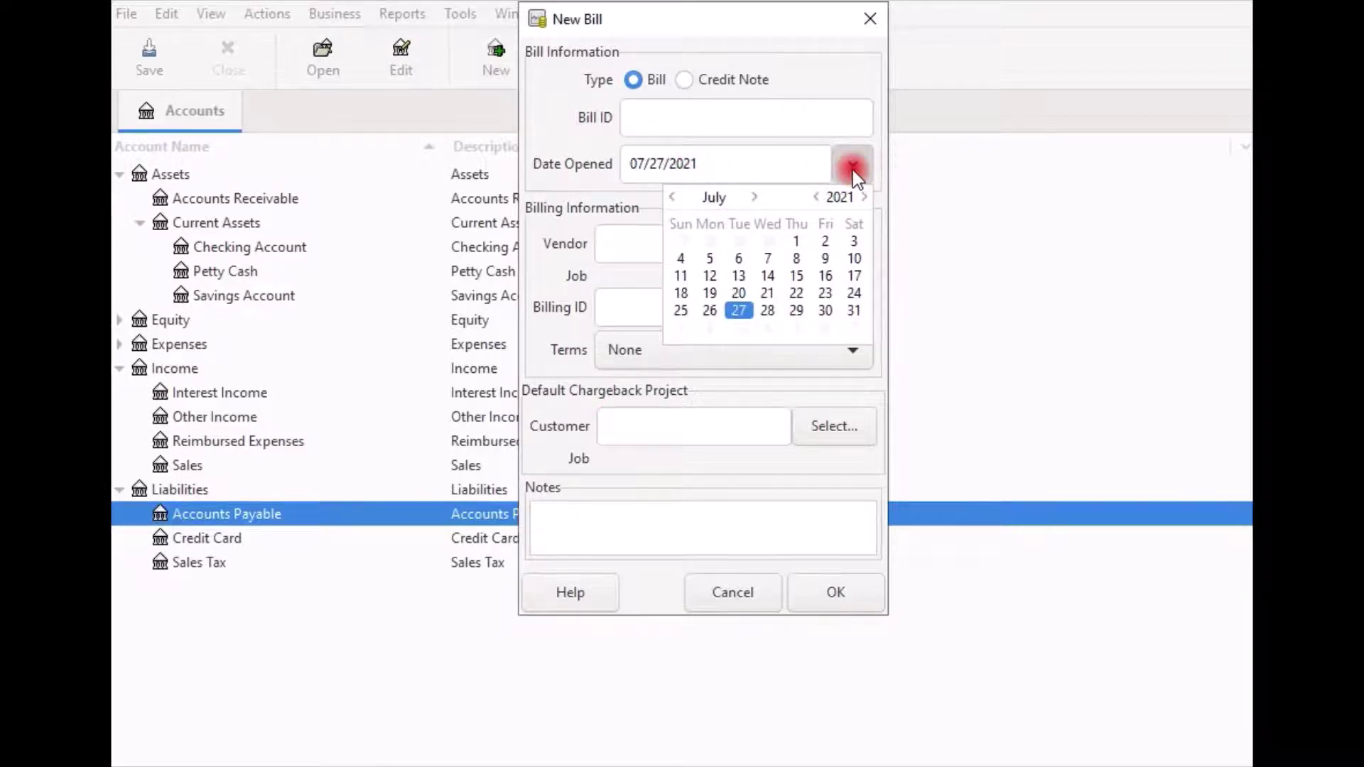
pyautogui.click(852, 169)
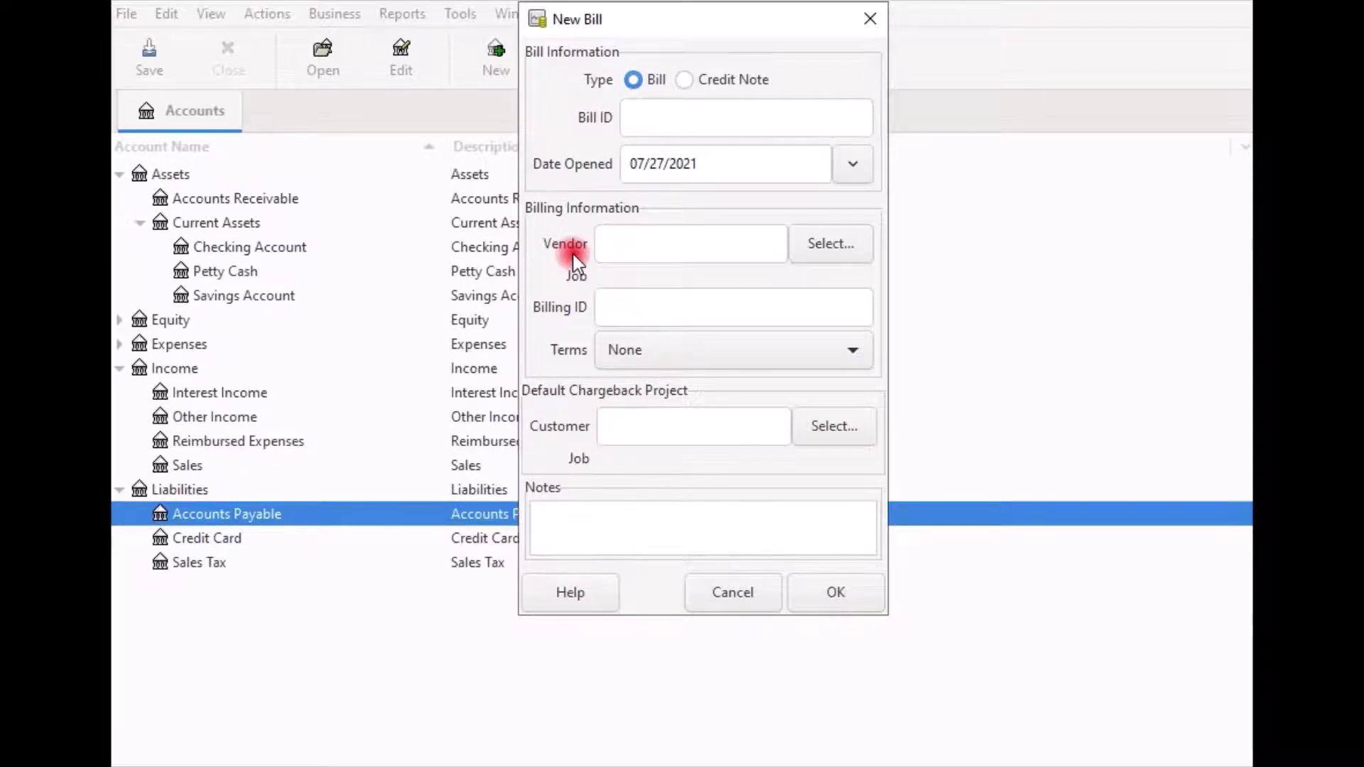
# Step: Search for the vendor whose company name contains "del" and assign Delta Supplies to the bill
pyautogui.click(623, 250)
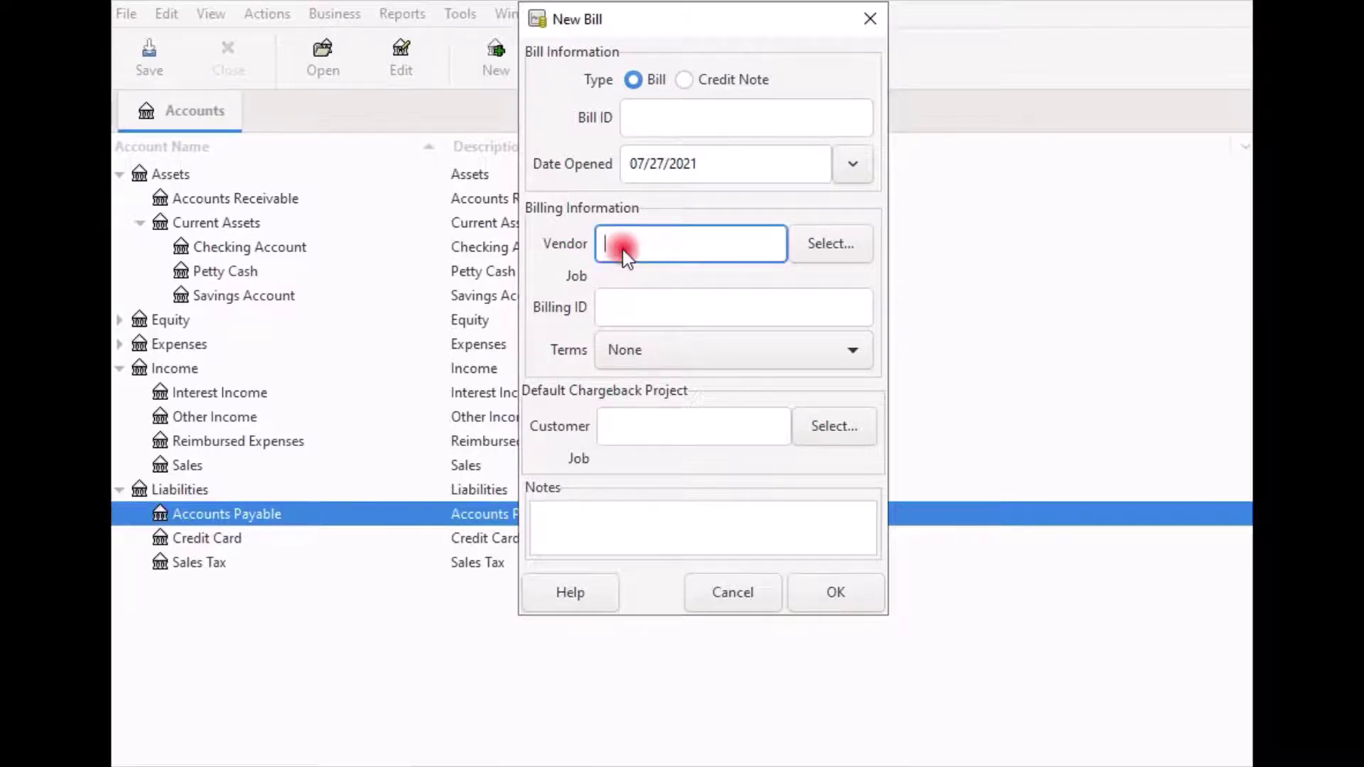
pyautogui.write('d')
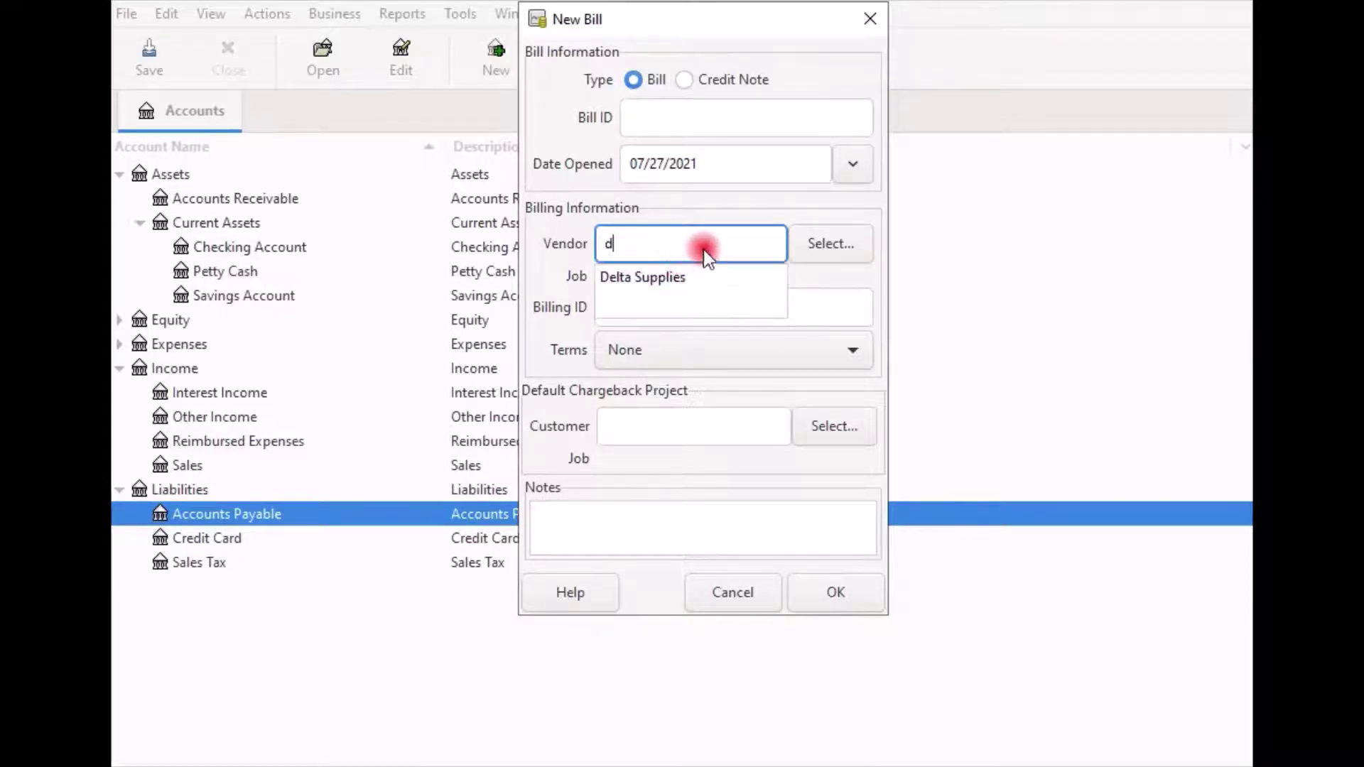
pyautogui.click(829, 250)
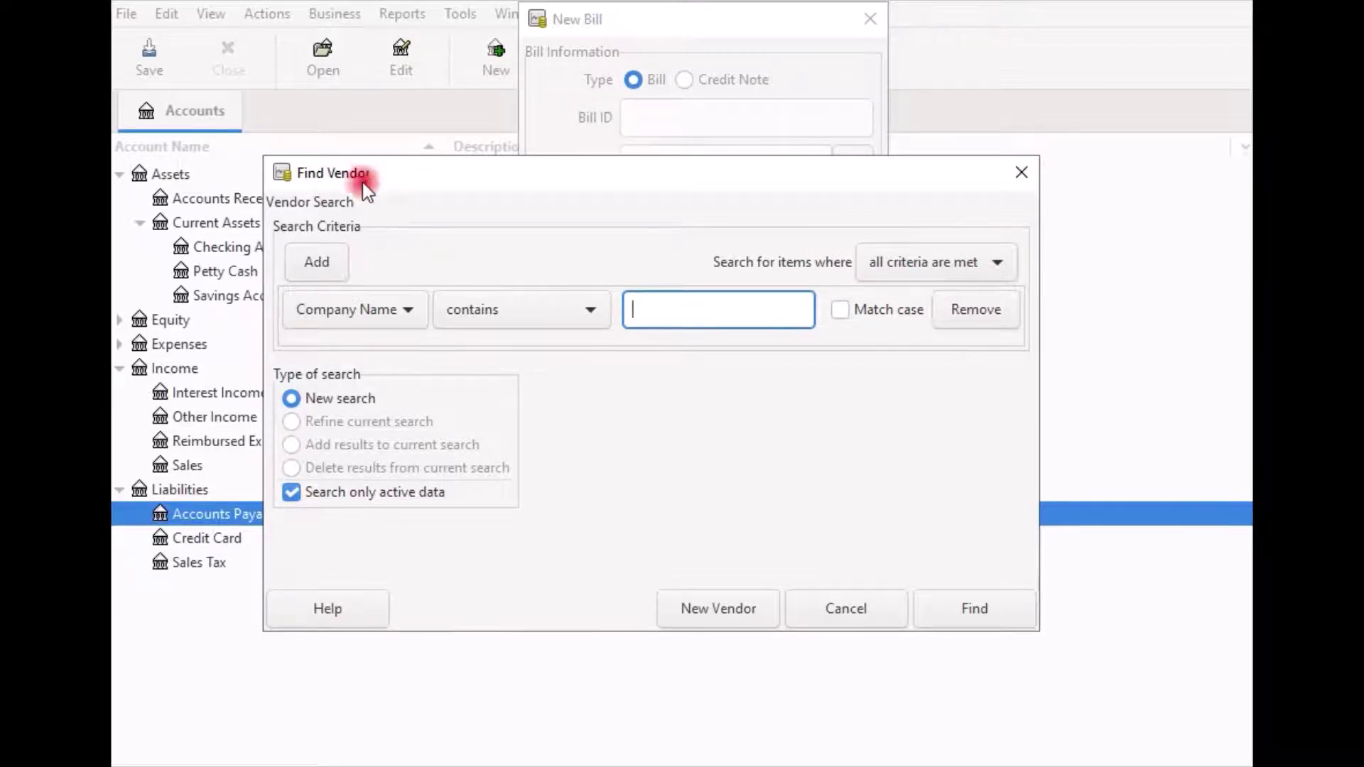
pyautogui.click(407, 313)
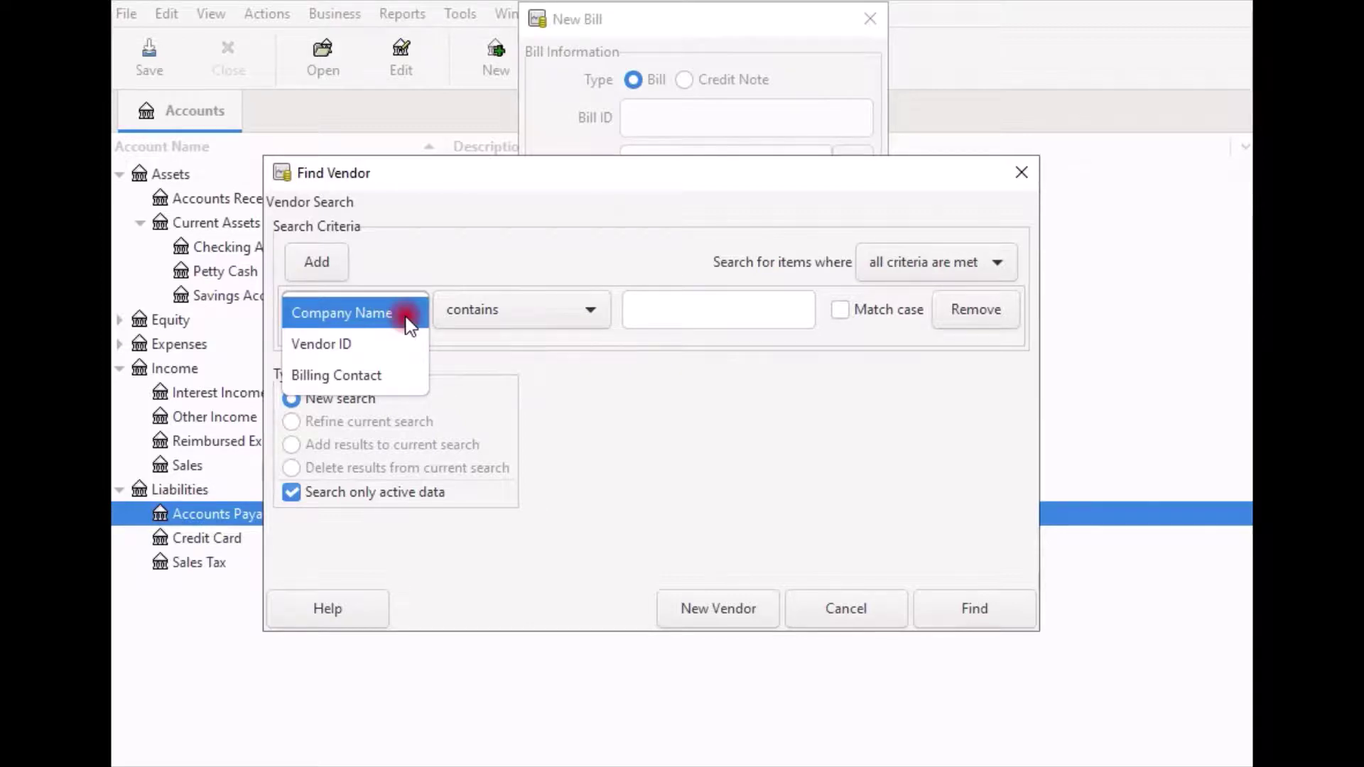
pyautogui.click(407, 316)
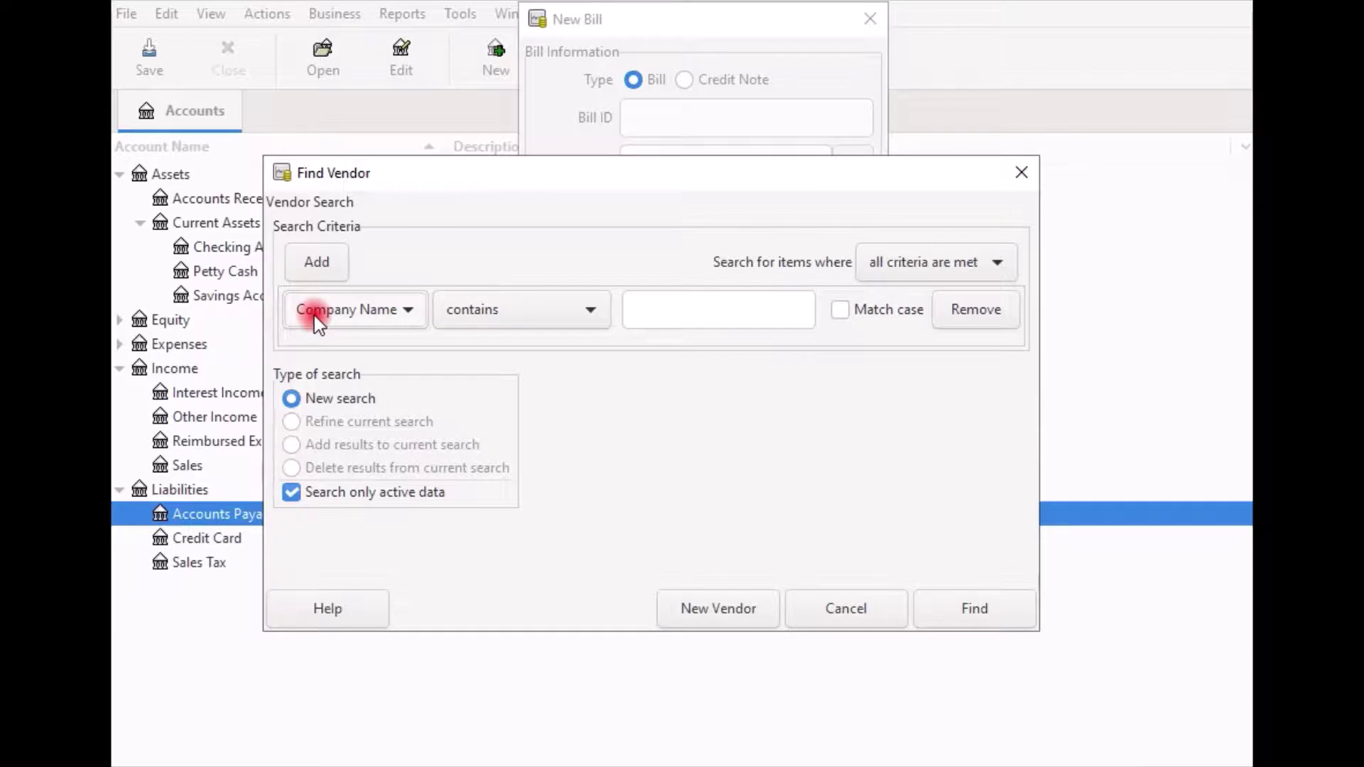
pyautogui.click(647, 316)
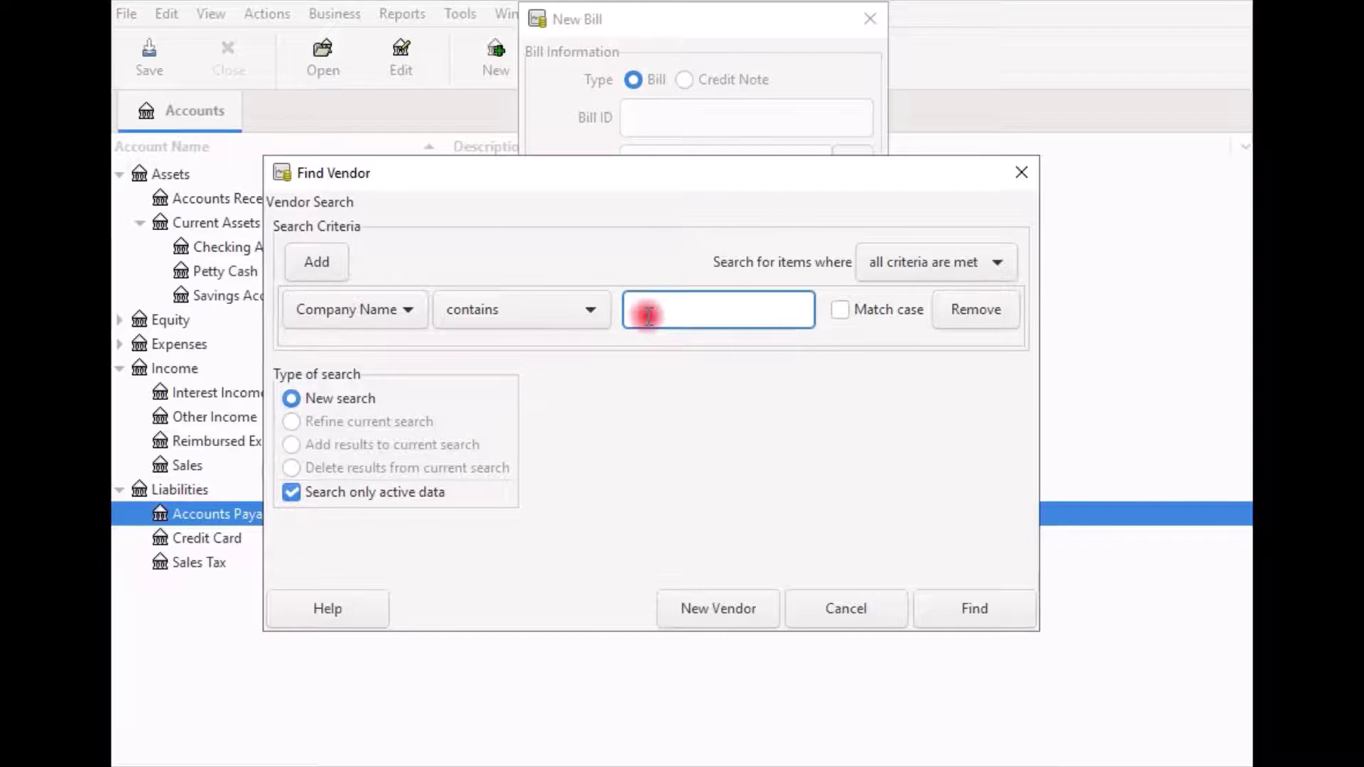
pyautogui.write('del')
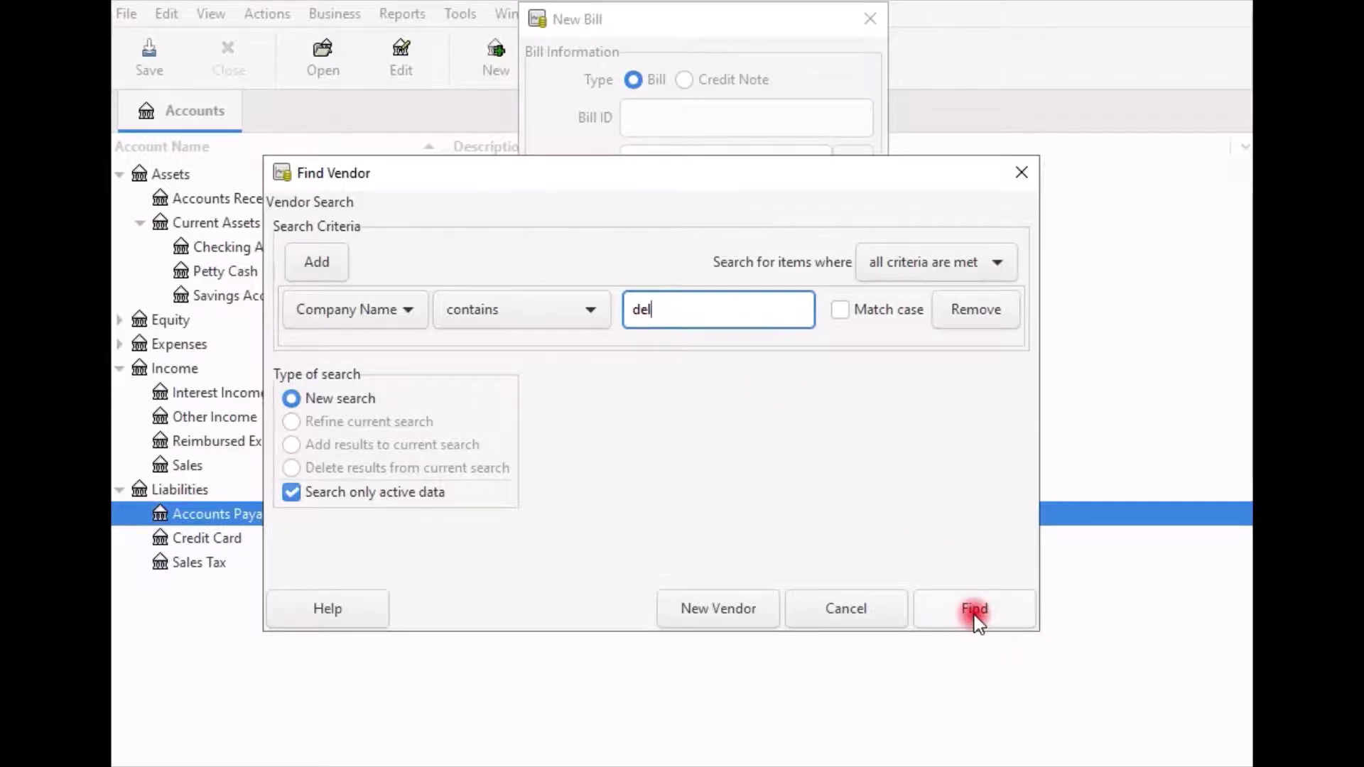
pyautogui.click(975, 616)
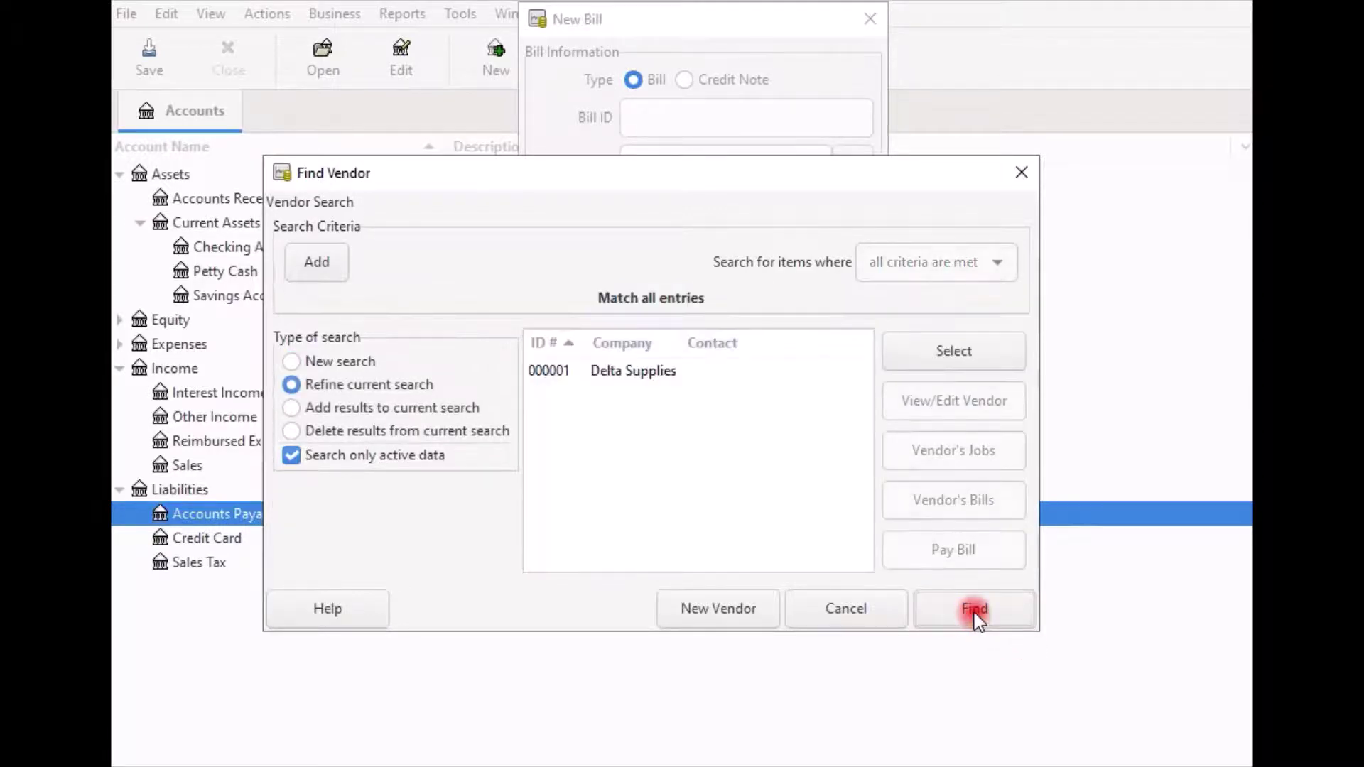
pyautogui.click(550, 374)
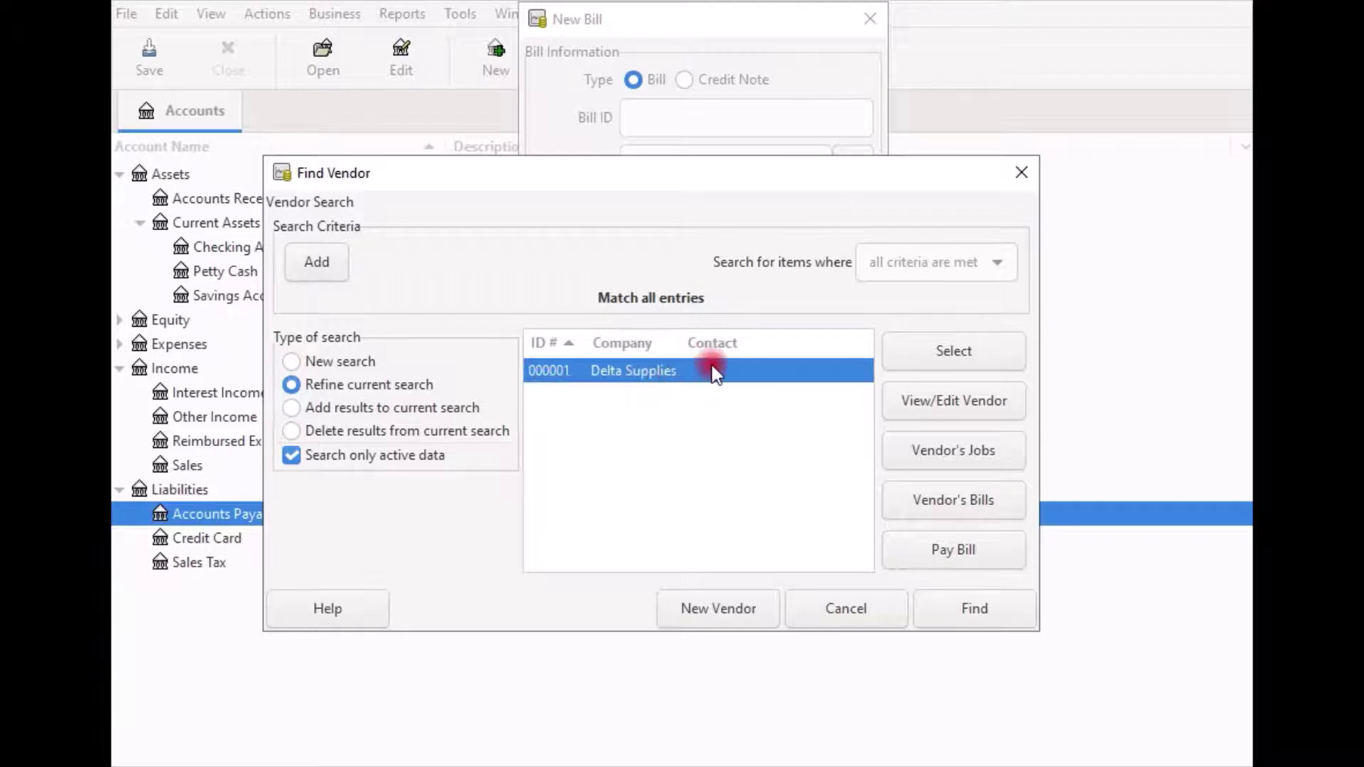
pyautogui.click(963, 360)
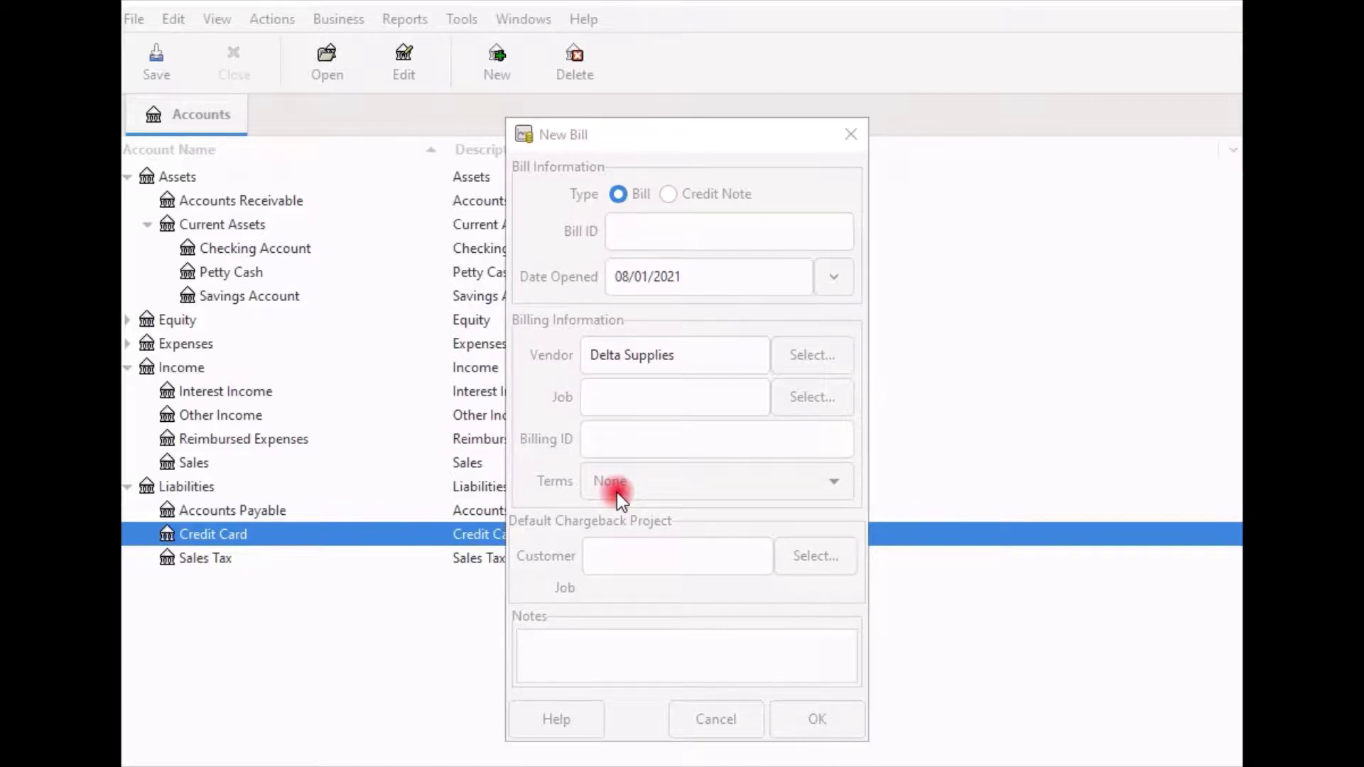
# Step: Look through the bill's Terms options, leave them at None, and create the bill without a chargeback customer
pyautogui.click(834, 480)
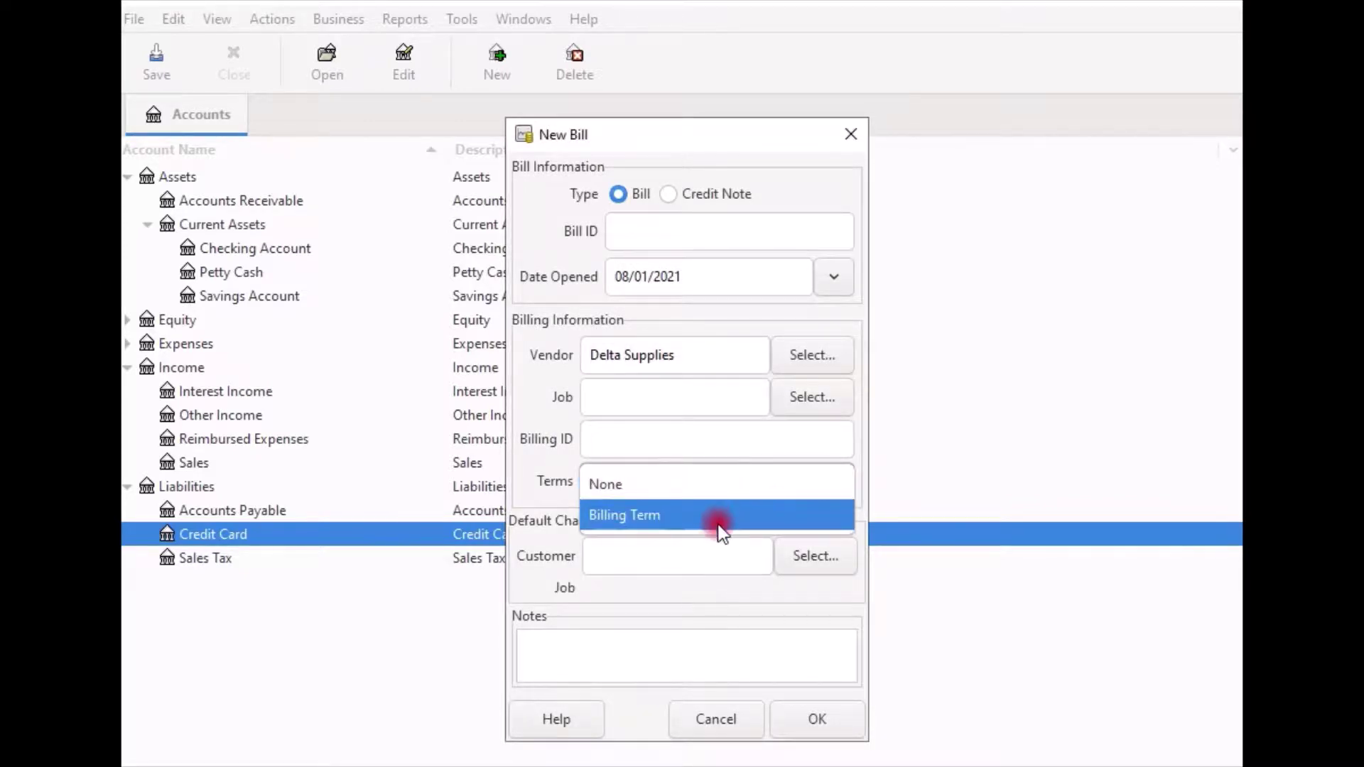
pyautogui.click(862, 492)
pyautogui.click(662, 561)
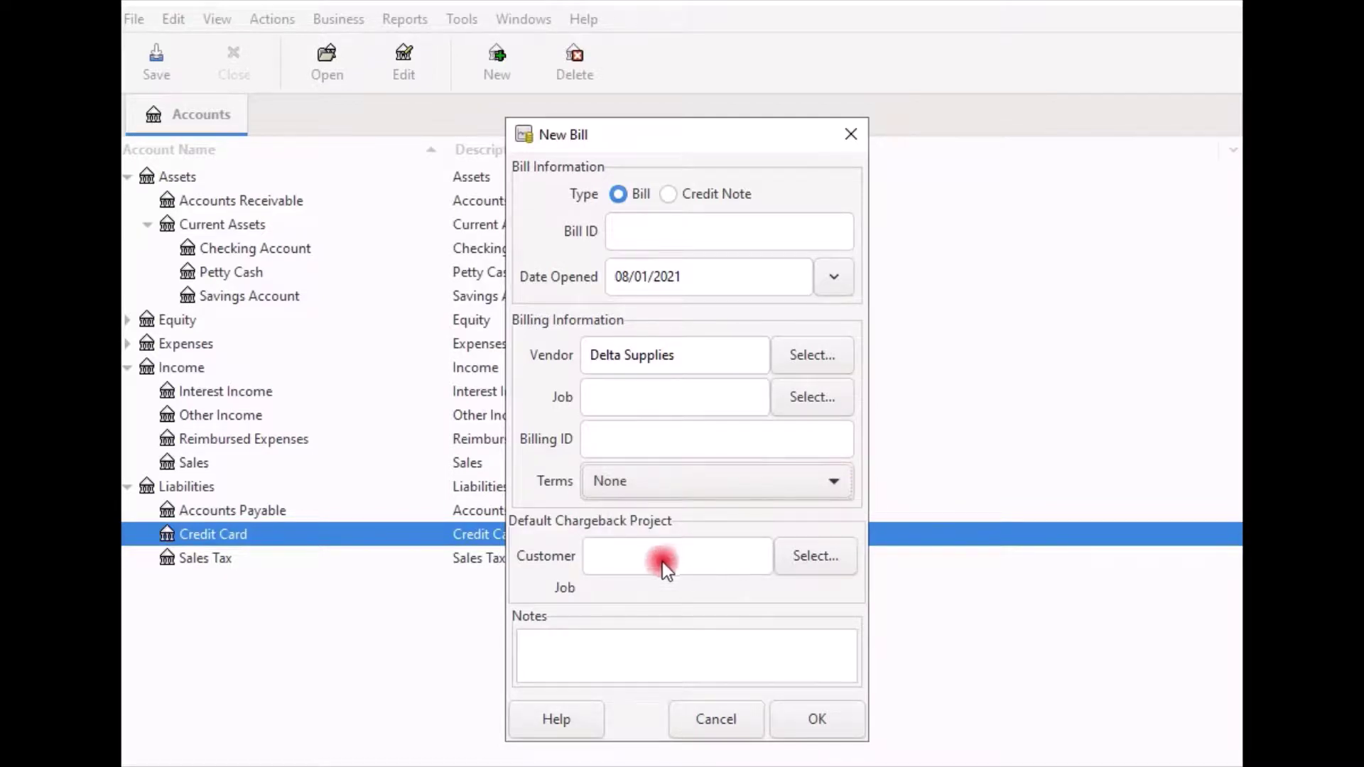
pyautogui.click(818, 719)
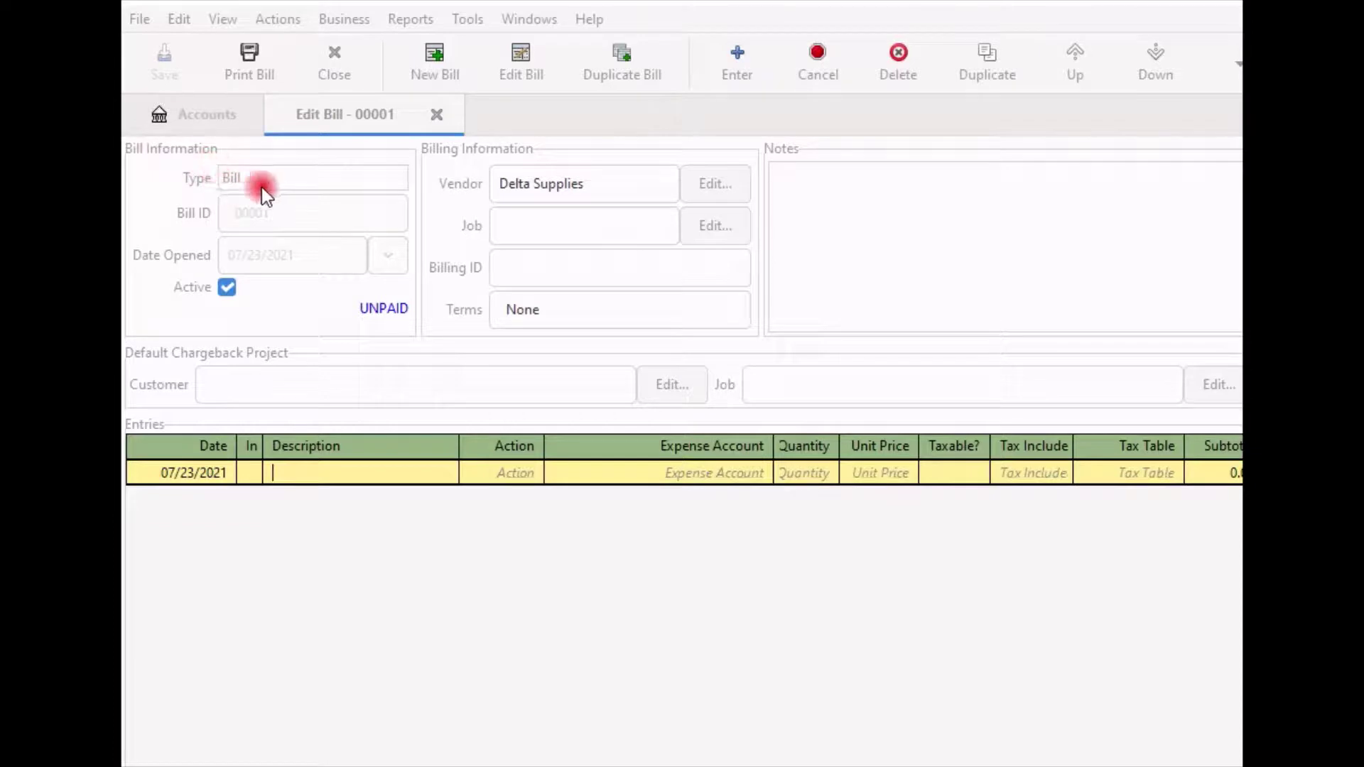
# Step: Keep the first bill entry's date at 07/23/2021 and enter Magnetic Snaps as its description
pyautogui.click(229, 474)
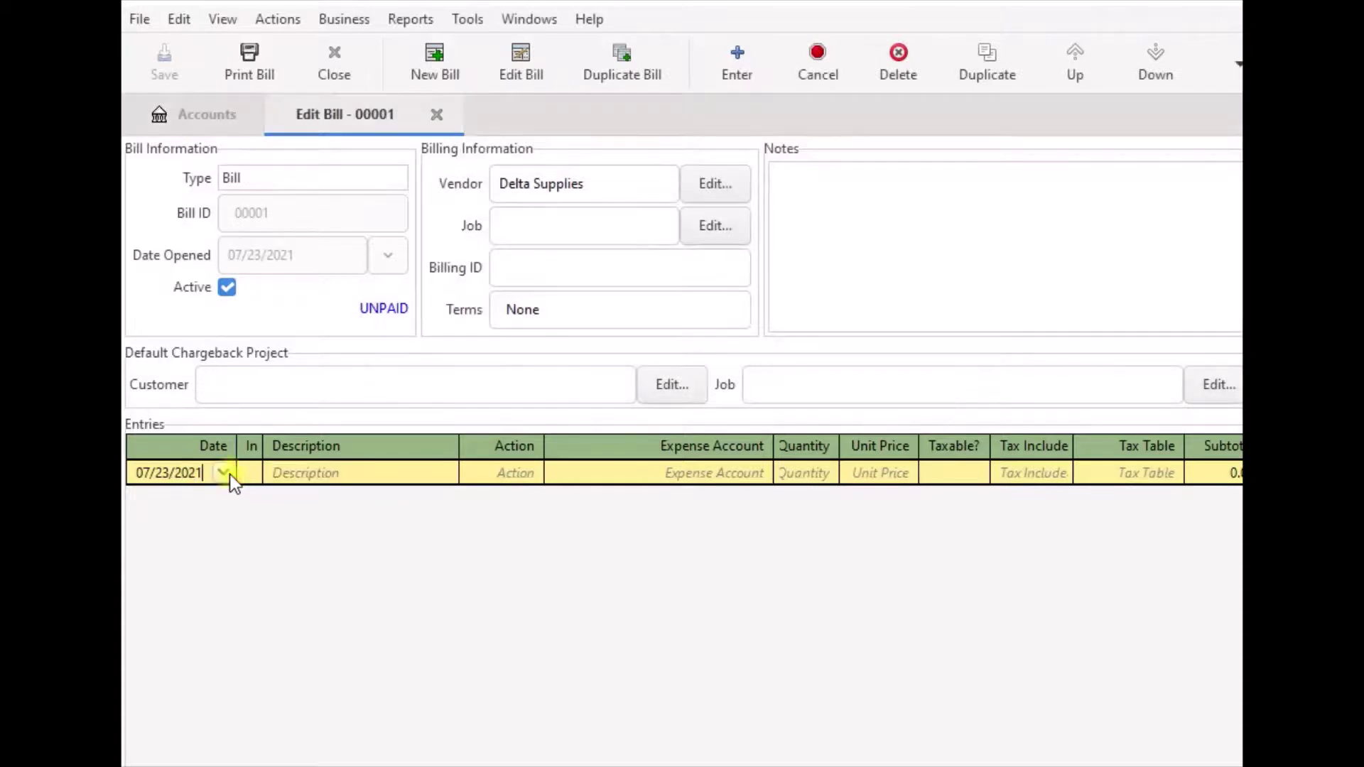
pyautogui.click(223, 475)
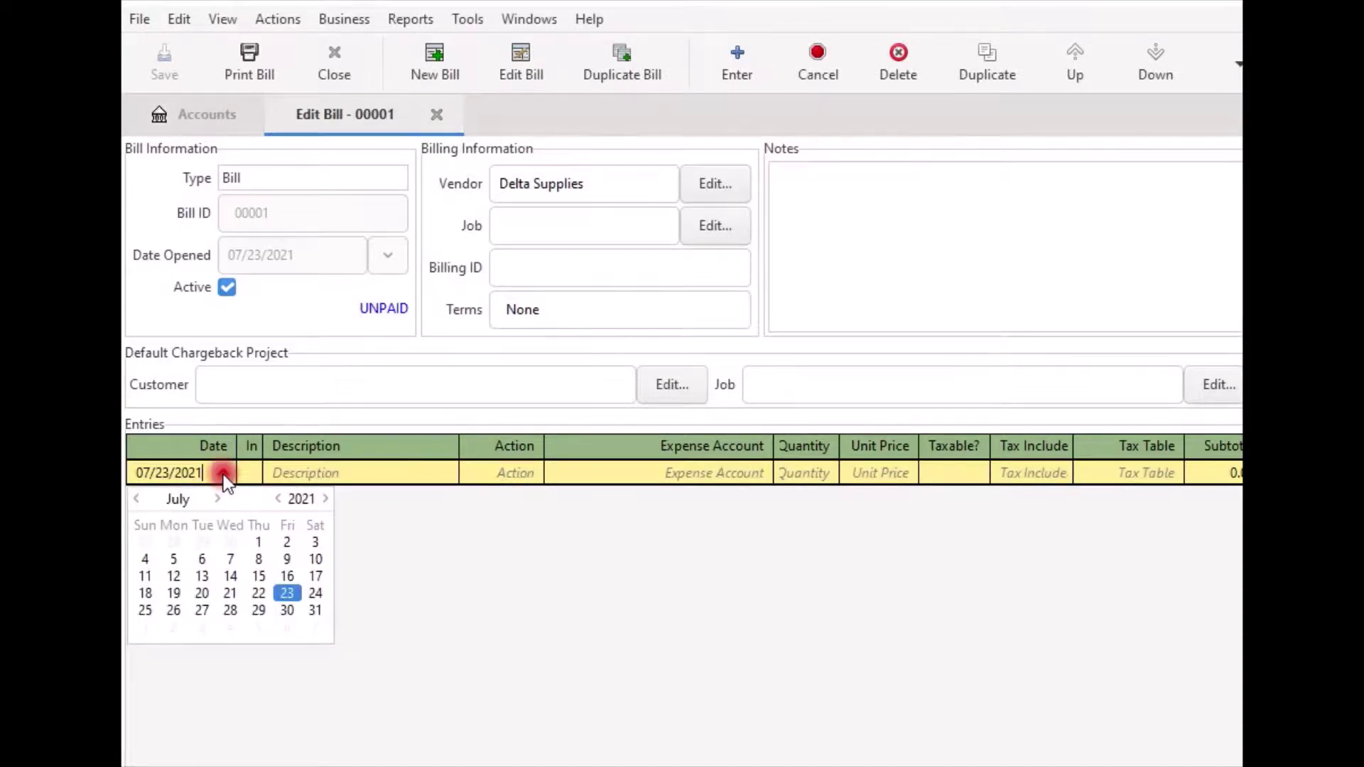
pyautogui.click(201, 476)
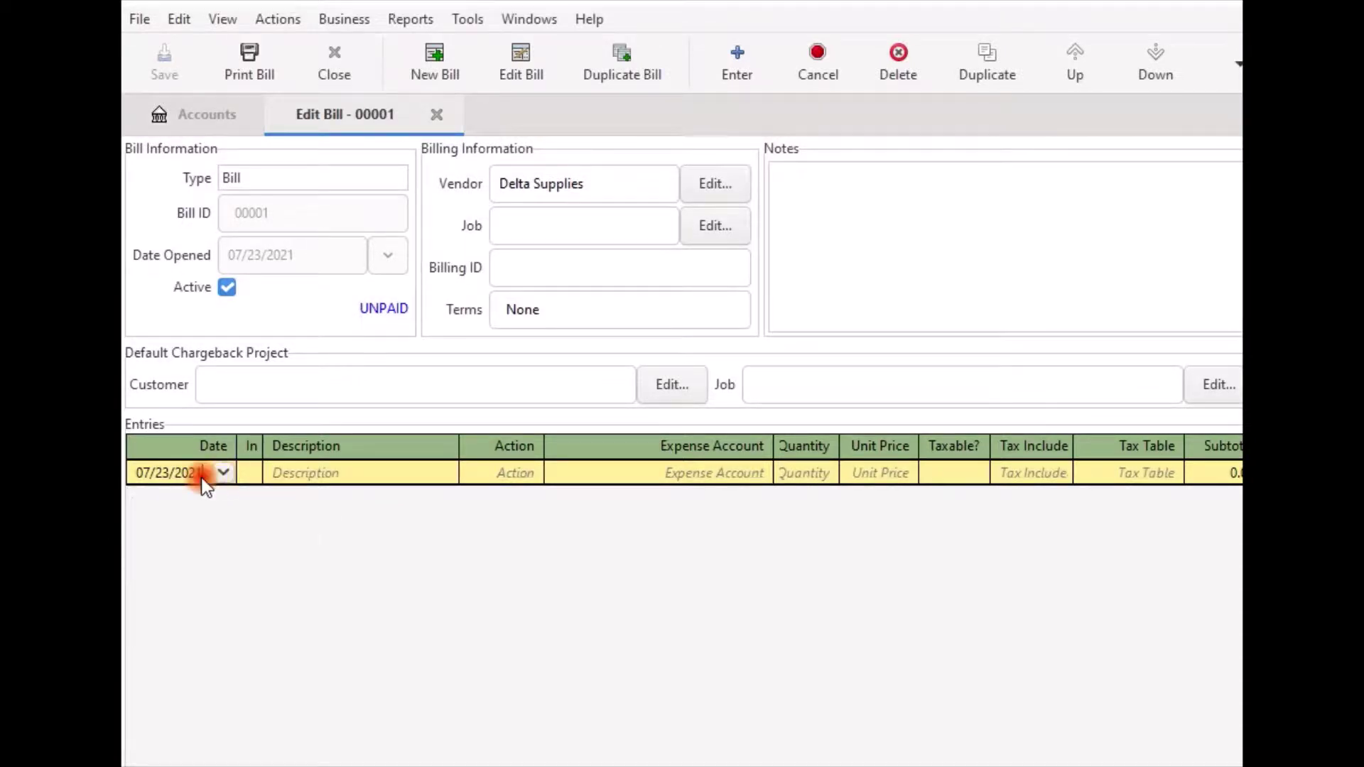
pyautogui.click(279, 473)
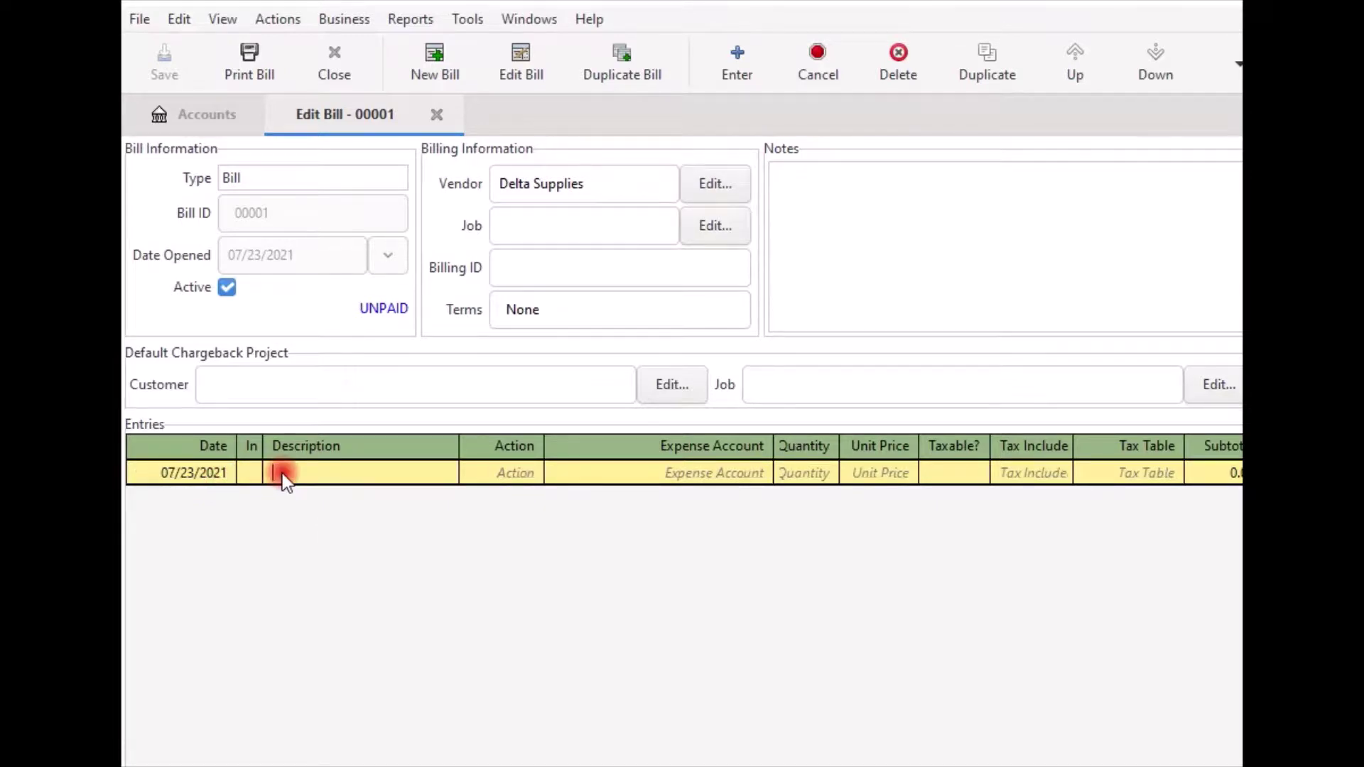
pyautogui.write('Magnetic Snaps')
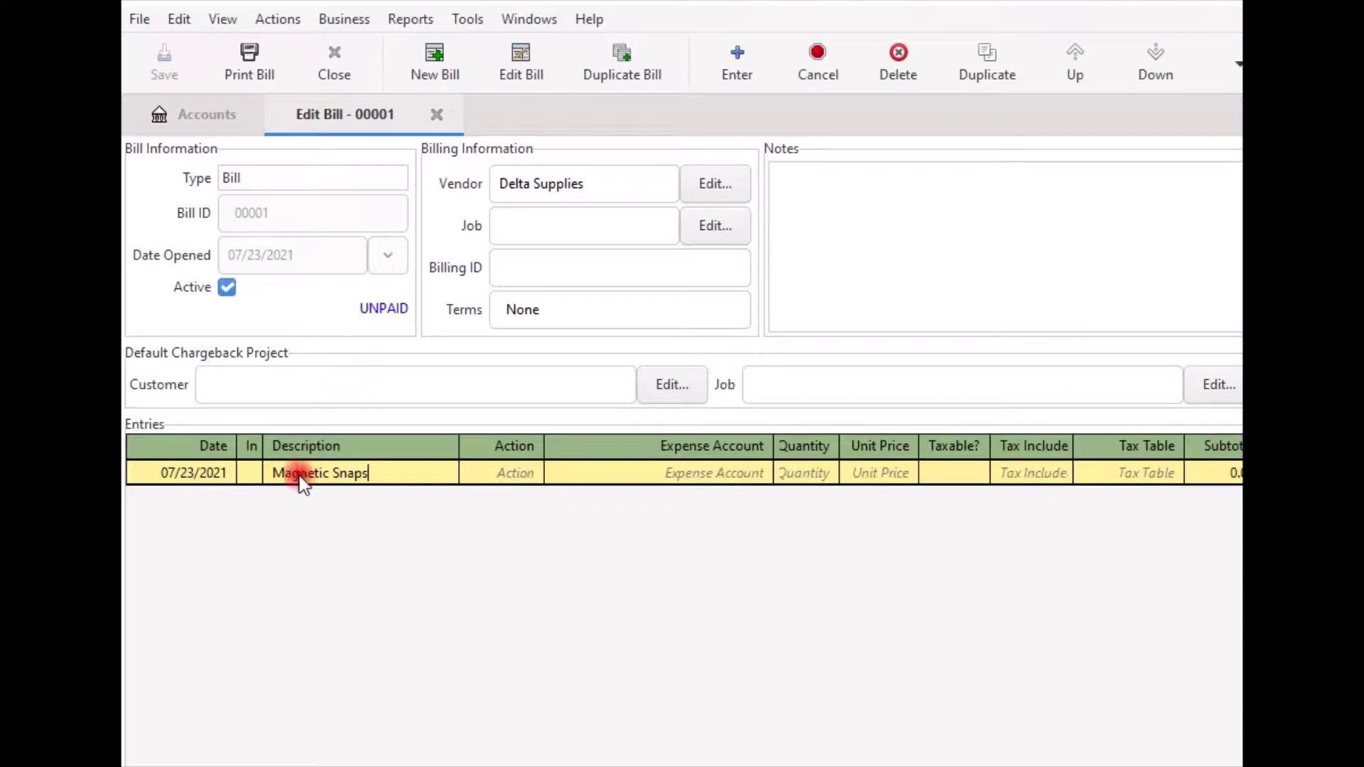
# Step: Set the Magnetic Snaps entry's action to Case and its expense account to Expenses:Cost of Goods Sold
pyautogui.click(527, 472)
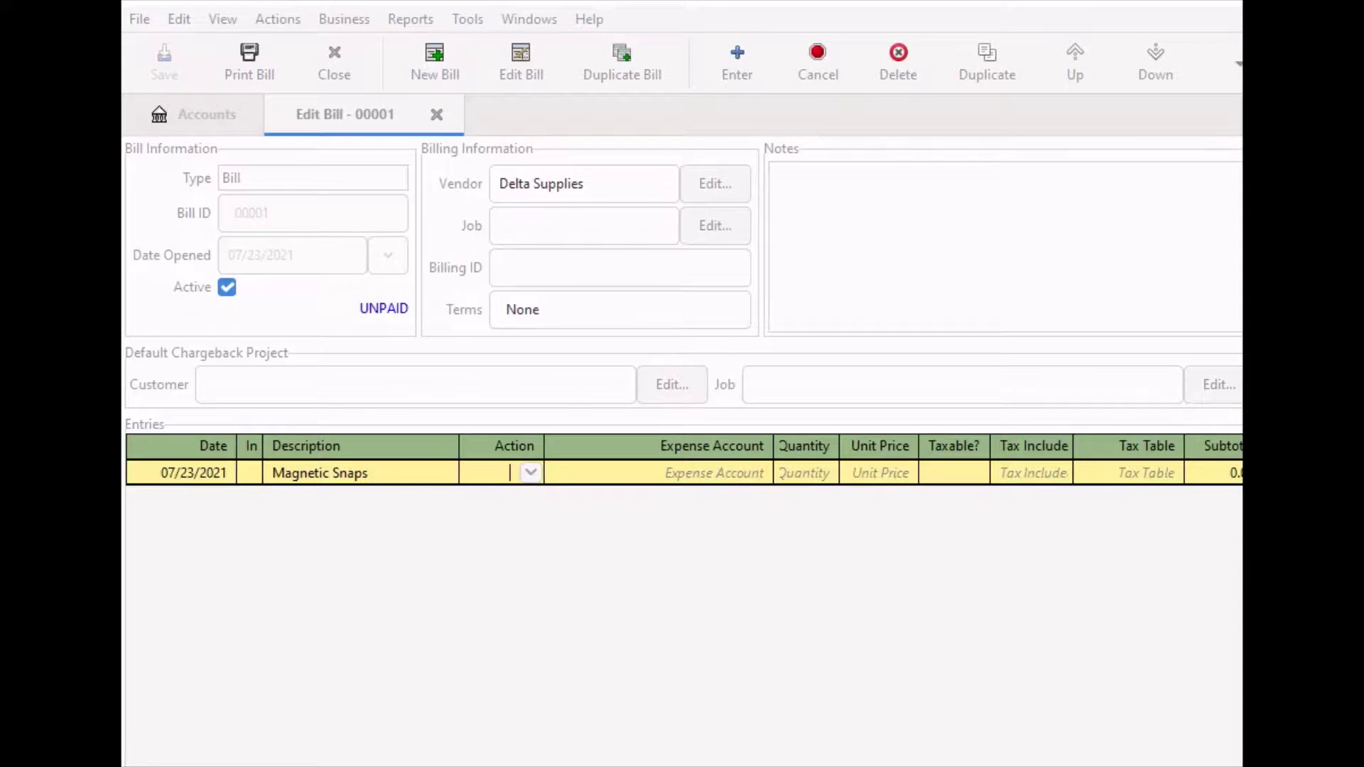
pyautogui.click(528, 474)
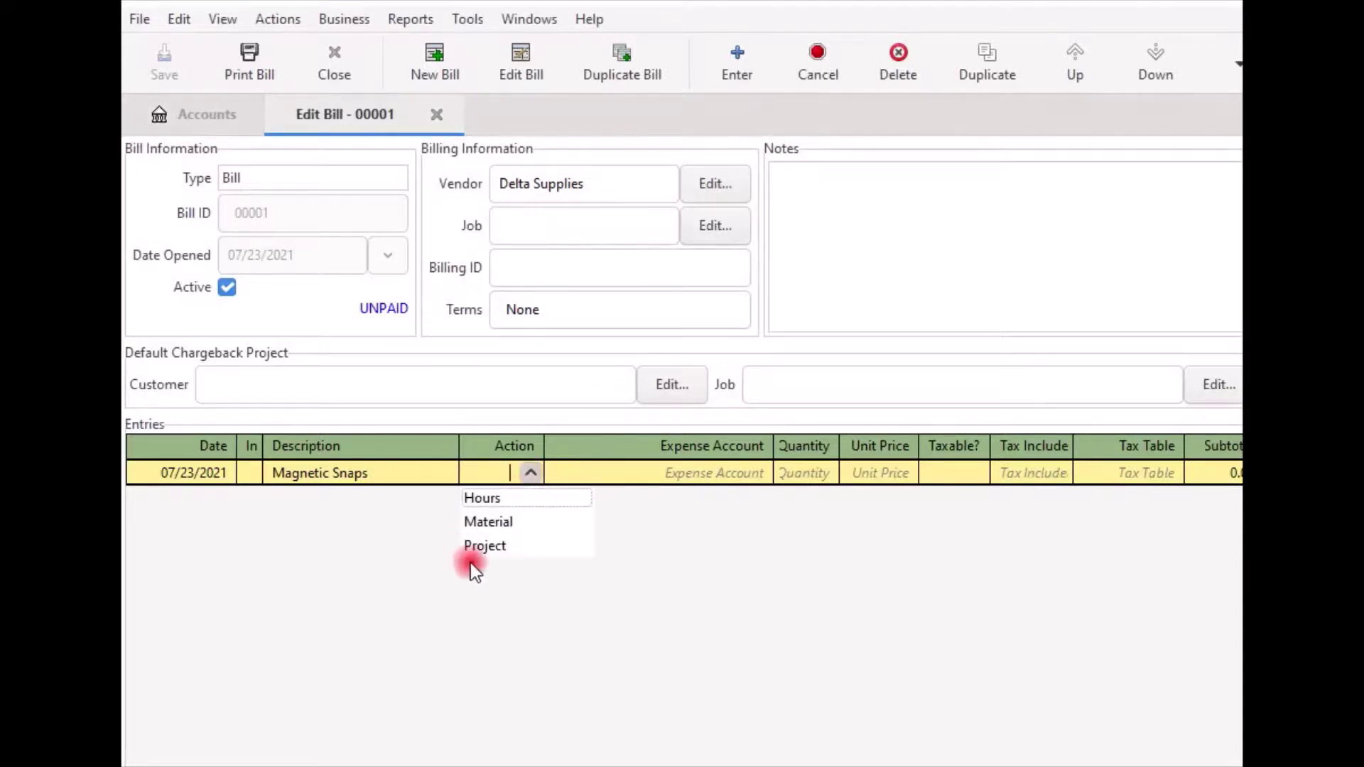
pyautogui.click(516, 475)
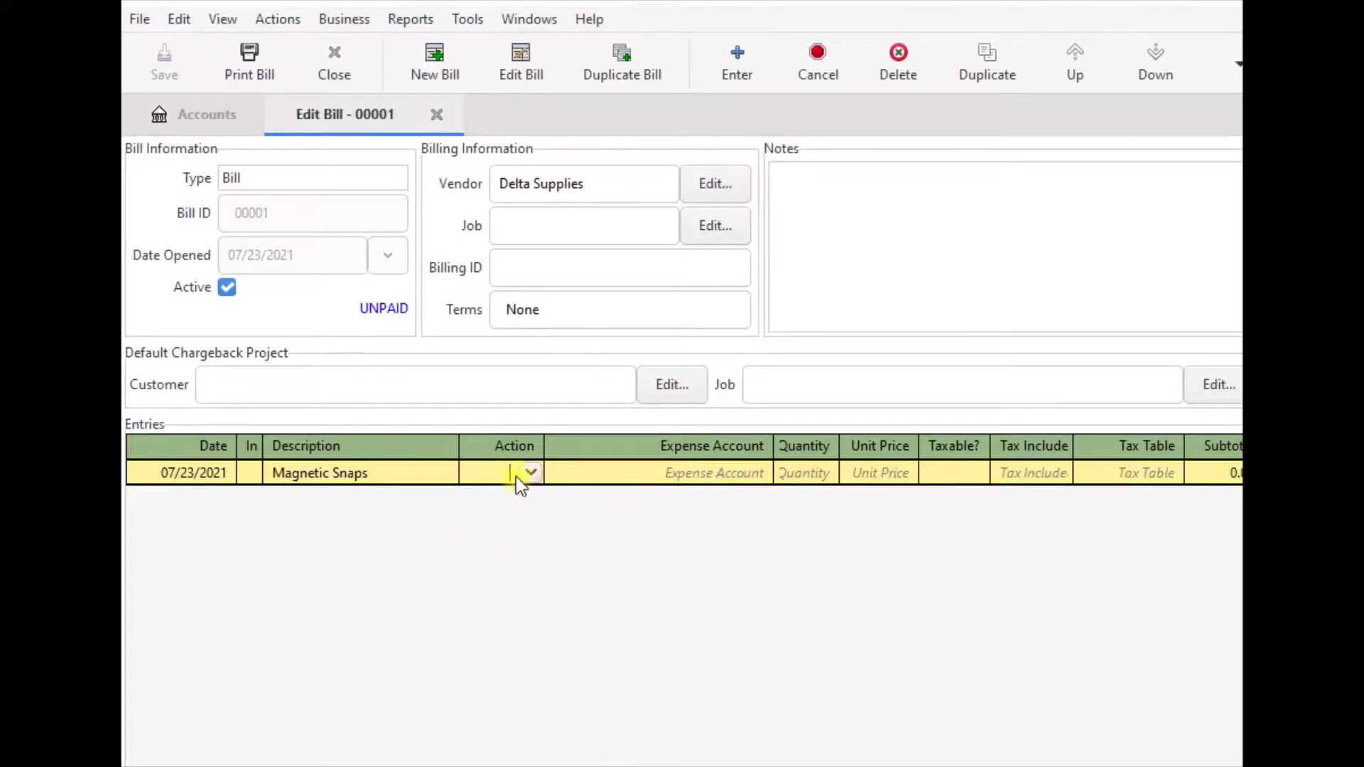
pyautogui.write('Case')
pyautogui.click(760, 474)
pyautogui.click(760, 474)
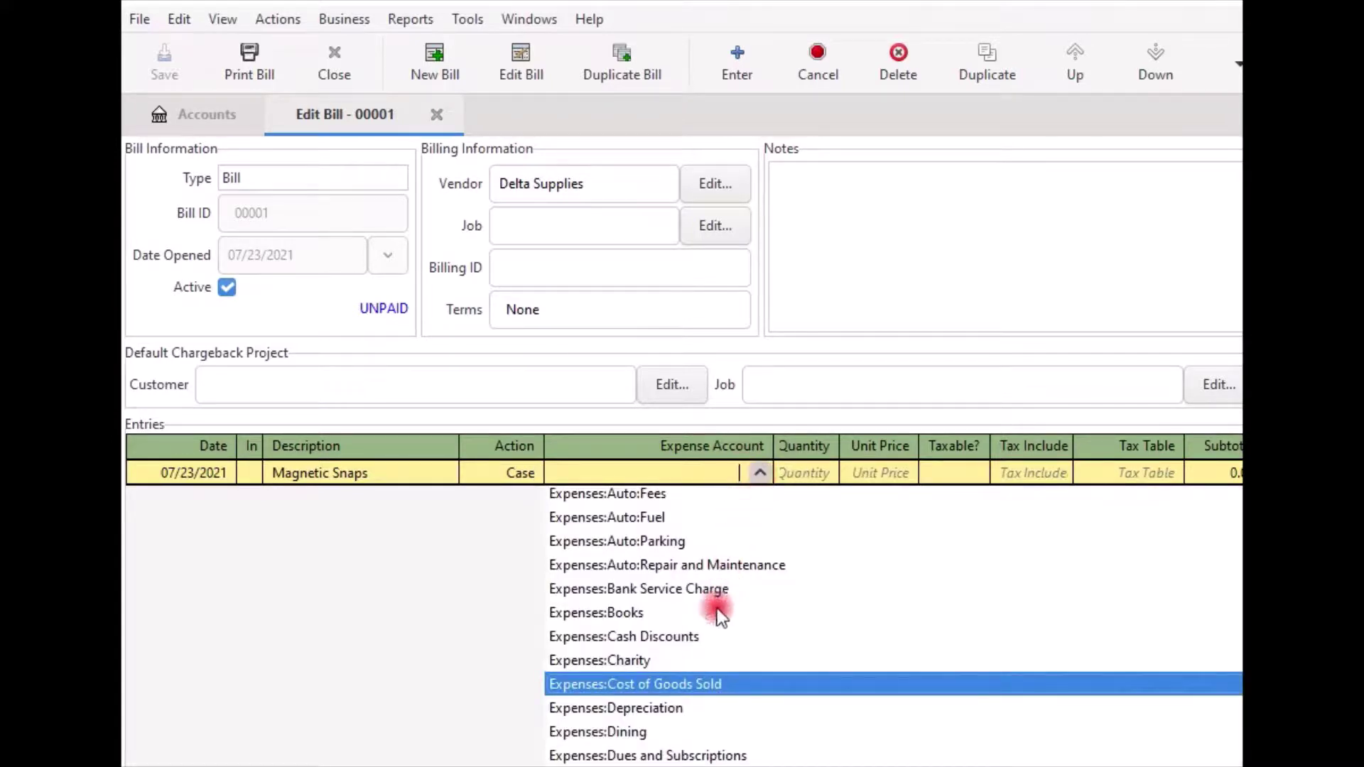
pyautogui.click(630, 684)
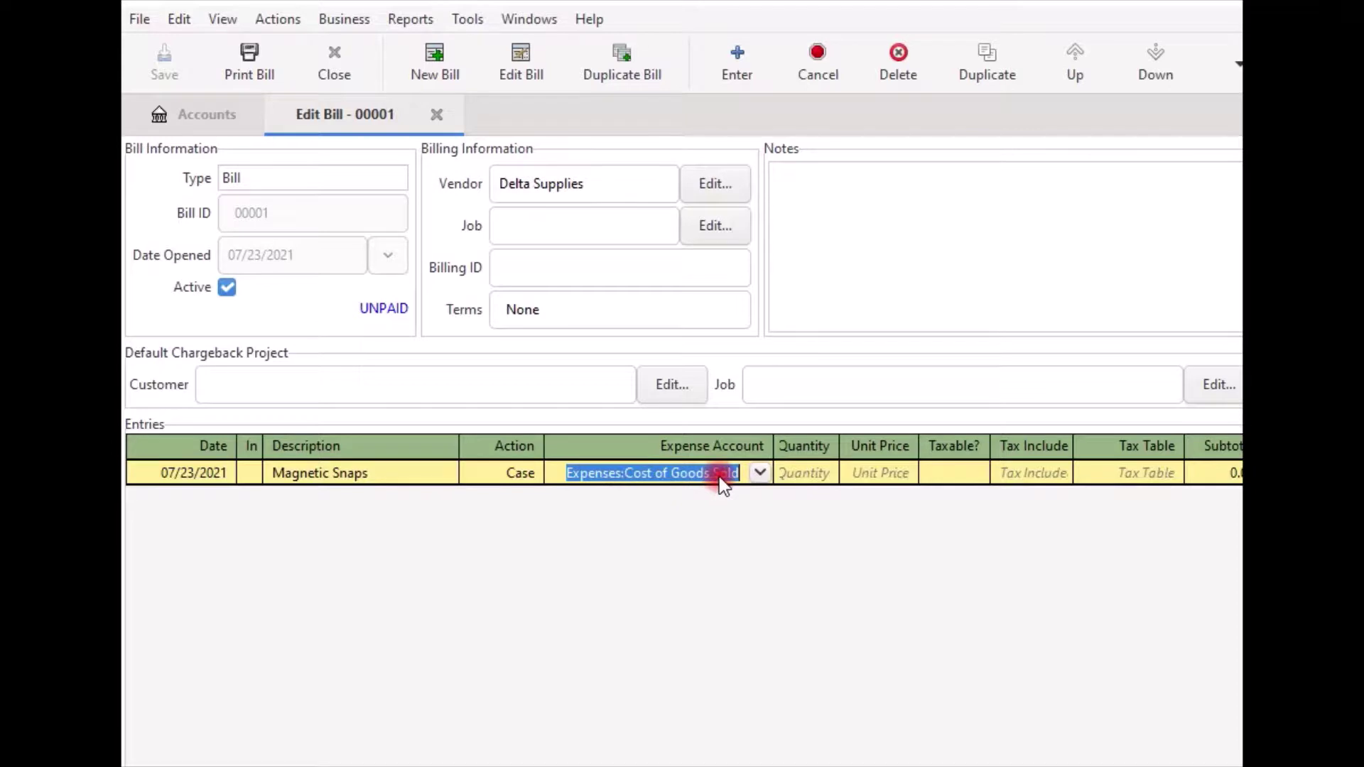
# Step: Set the Magnetic Snaps entry's quantity to 3 and its unit price to 45.00
pyautogui.click(800, 479)
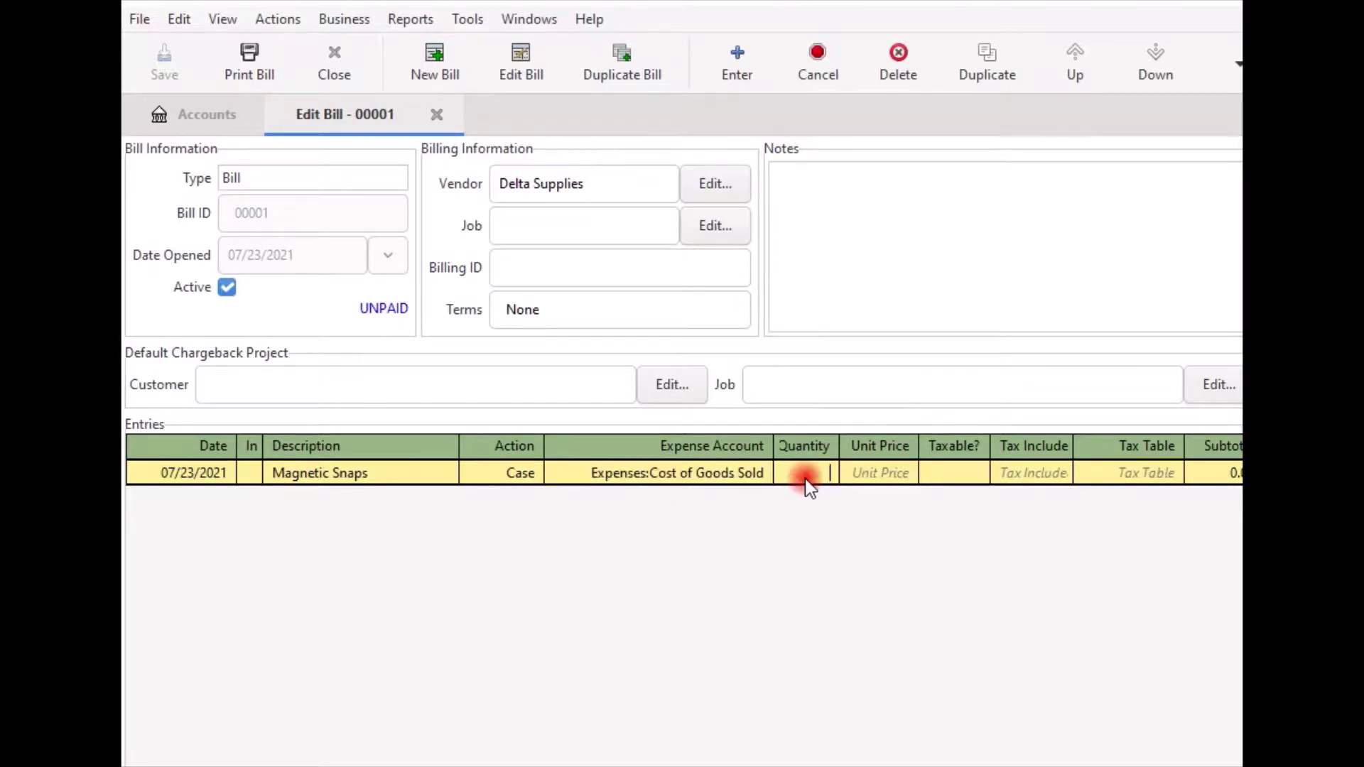
pyautogui.write('3')
pyautogui.click(875, 473)
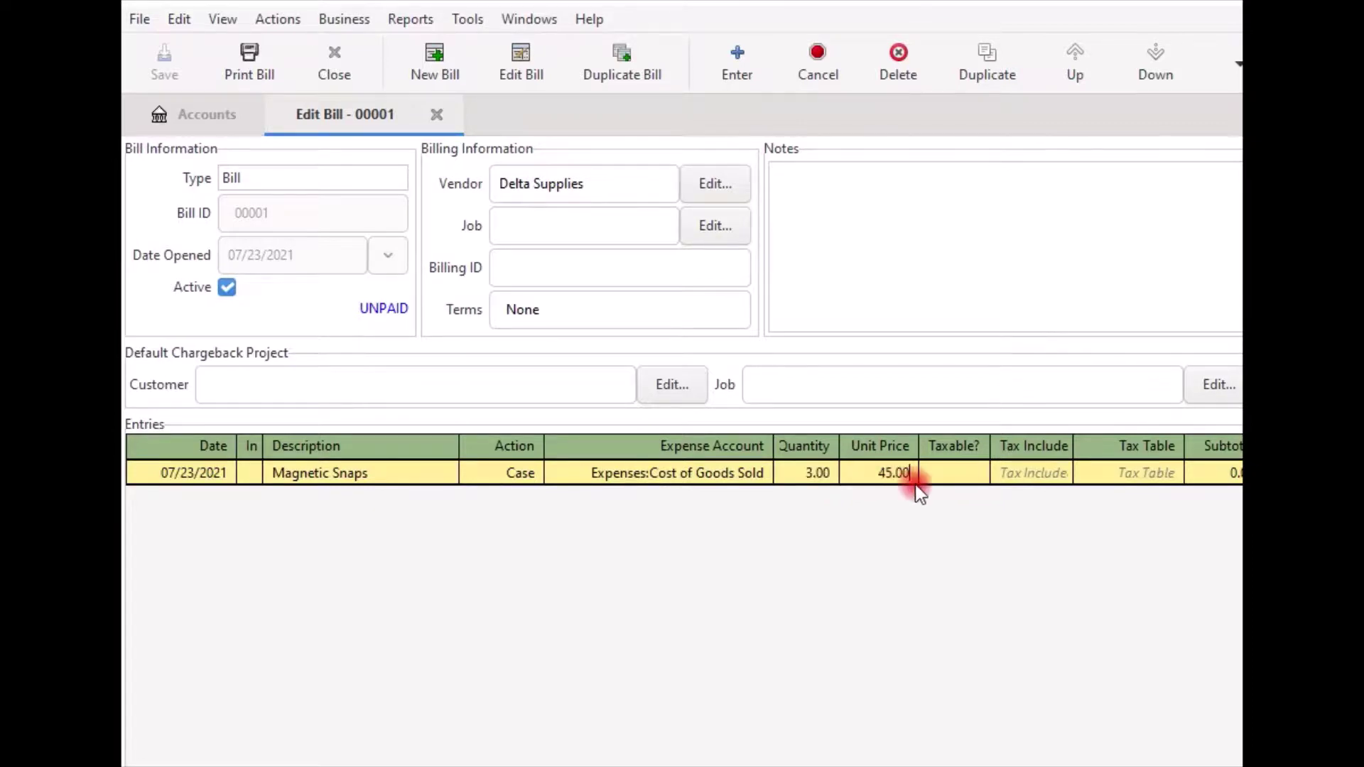
# Step: Mark the Magnetic Snaps entry as taxable to look at its tax fields, and clear the mark again
pyautogui.click(961, 472)
pyautogui.click(1034, 481)
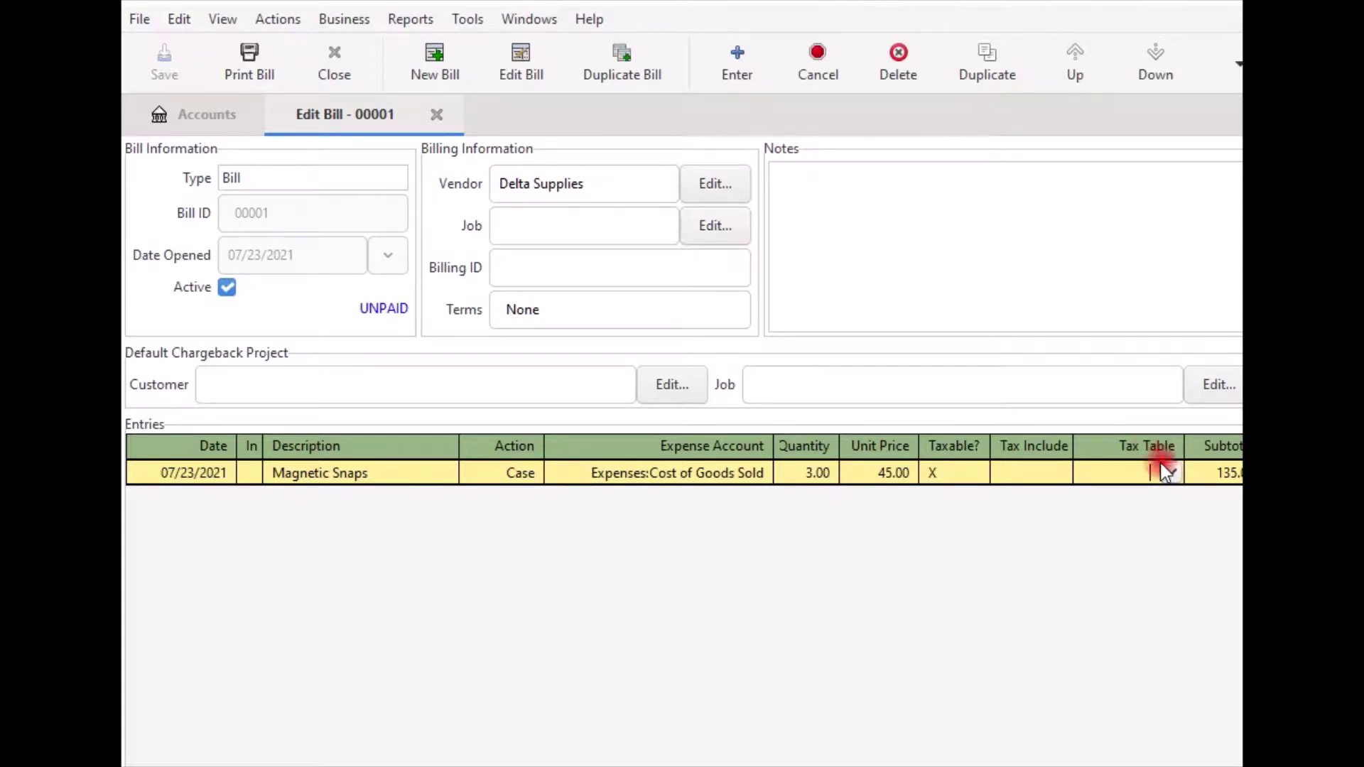
pyautogui.hotkey('shift', 'Tab')
pyautogui.hotkey('shift', 'Tab')
pyautogui.hotkey('shift', 'Tab')
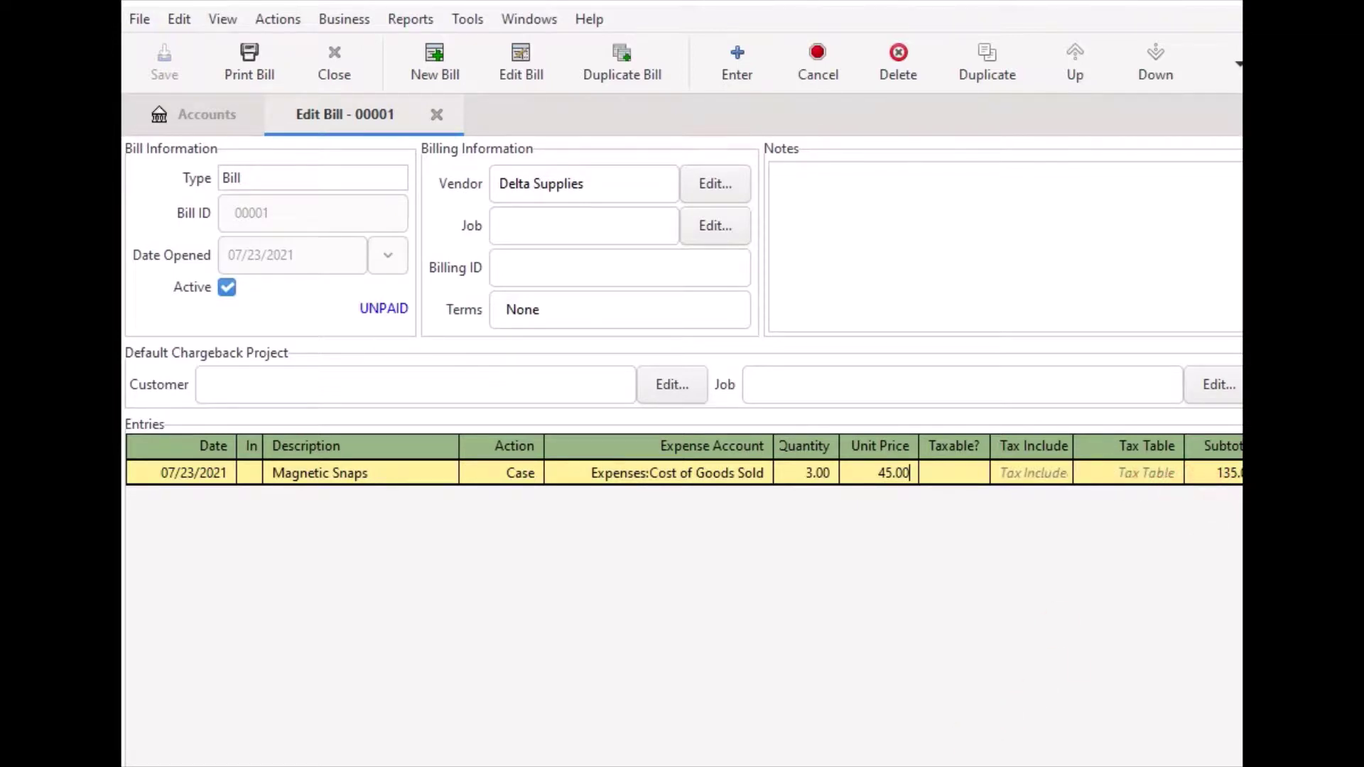
# Step: Save the entry and post the bill to Liabilities:Accounts Payable with post and due dates of 07/23/2021, closing the bill
pyautogui.hscroll(1, 682, 461)
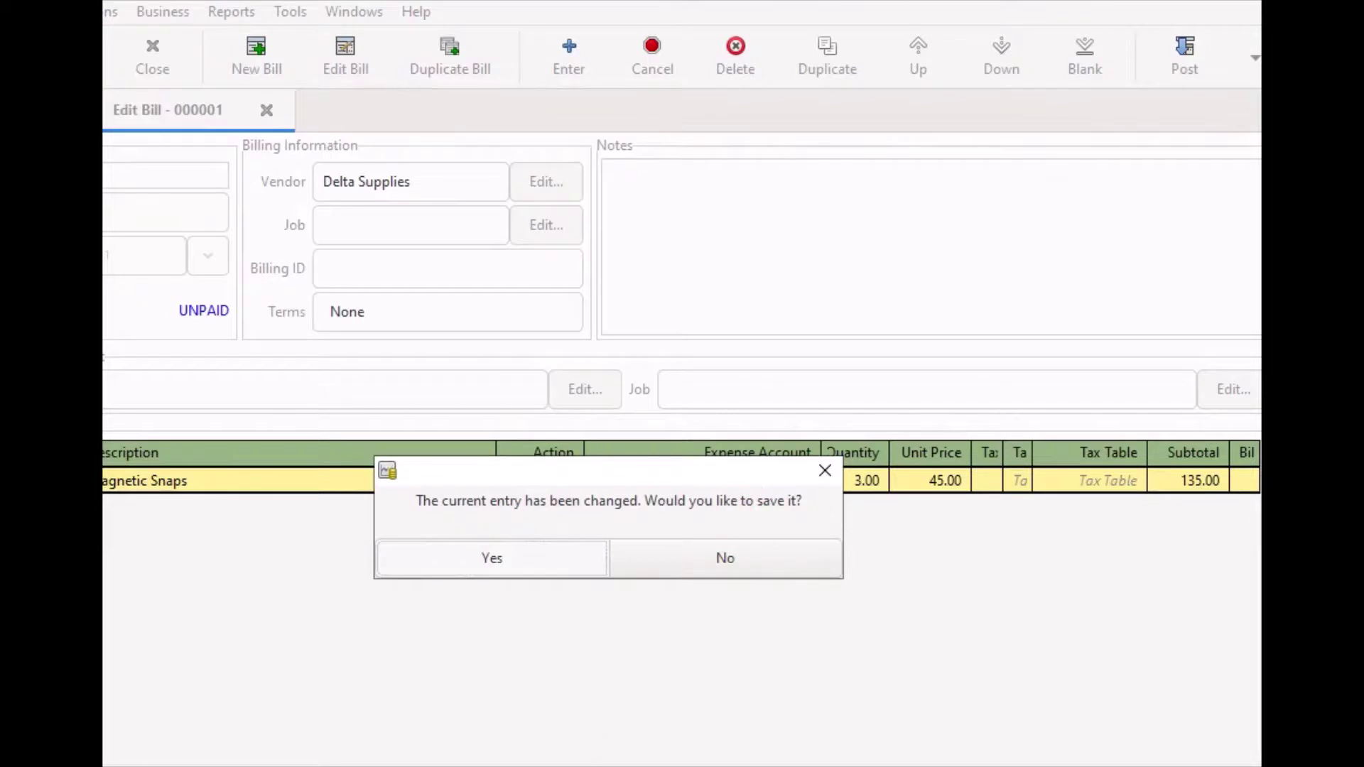
pyautogui.click(528, 569)
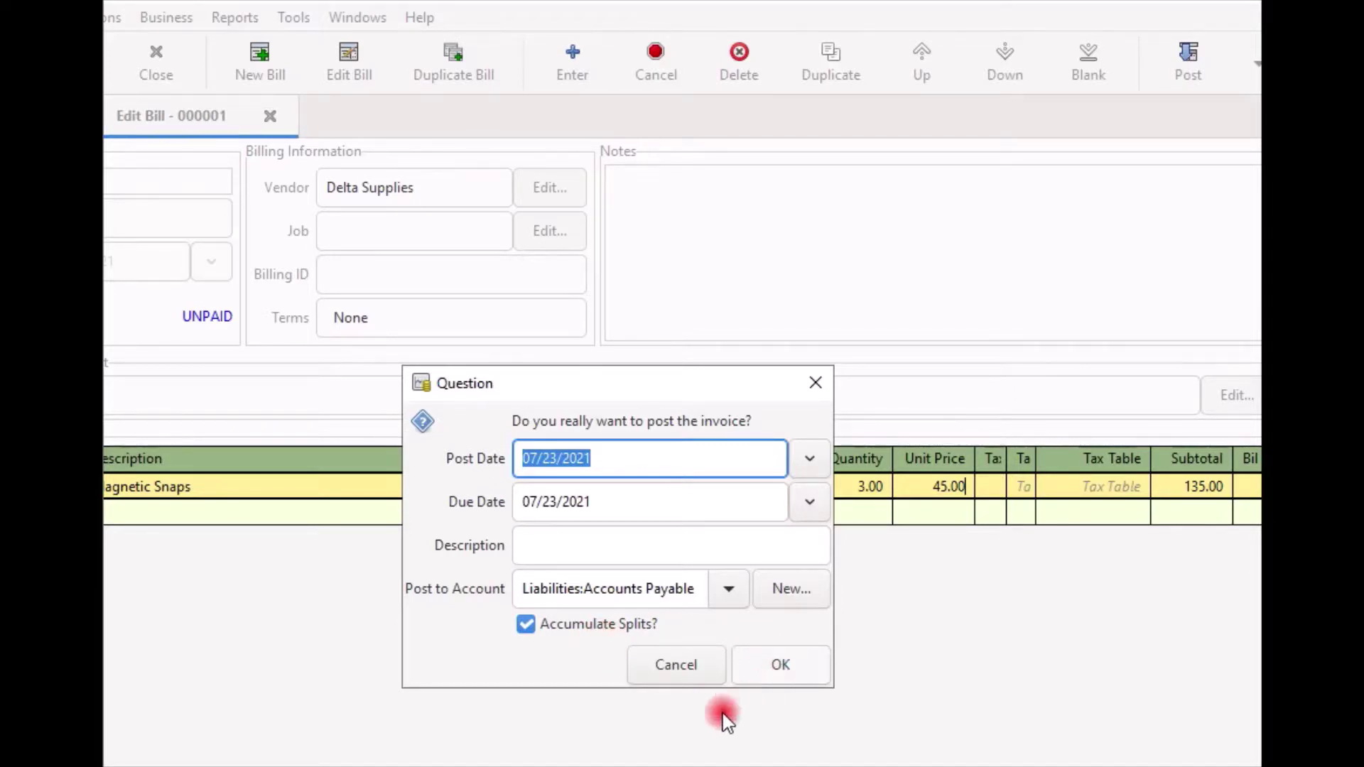
pyautogui.press('Return')
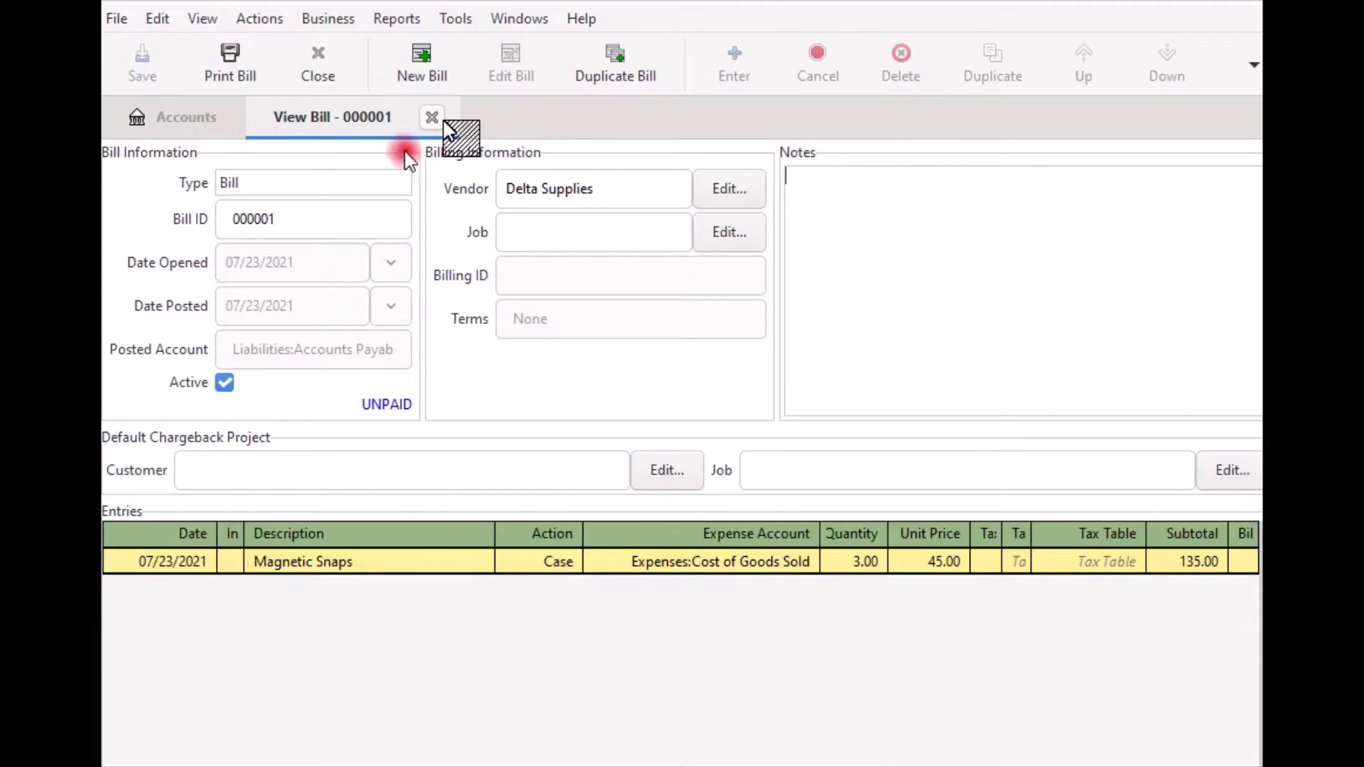
pyautogui.click(432, 118)
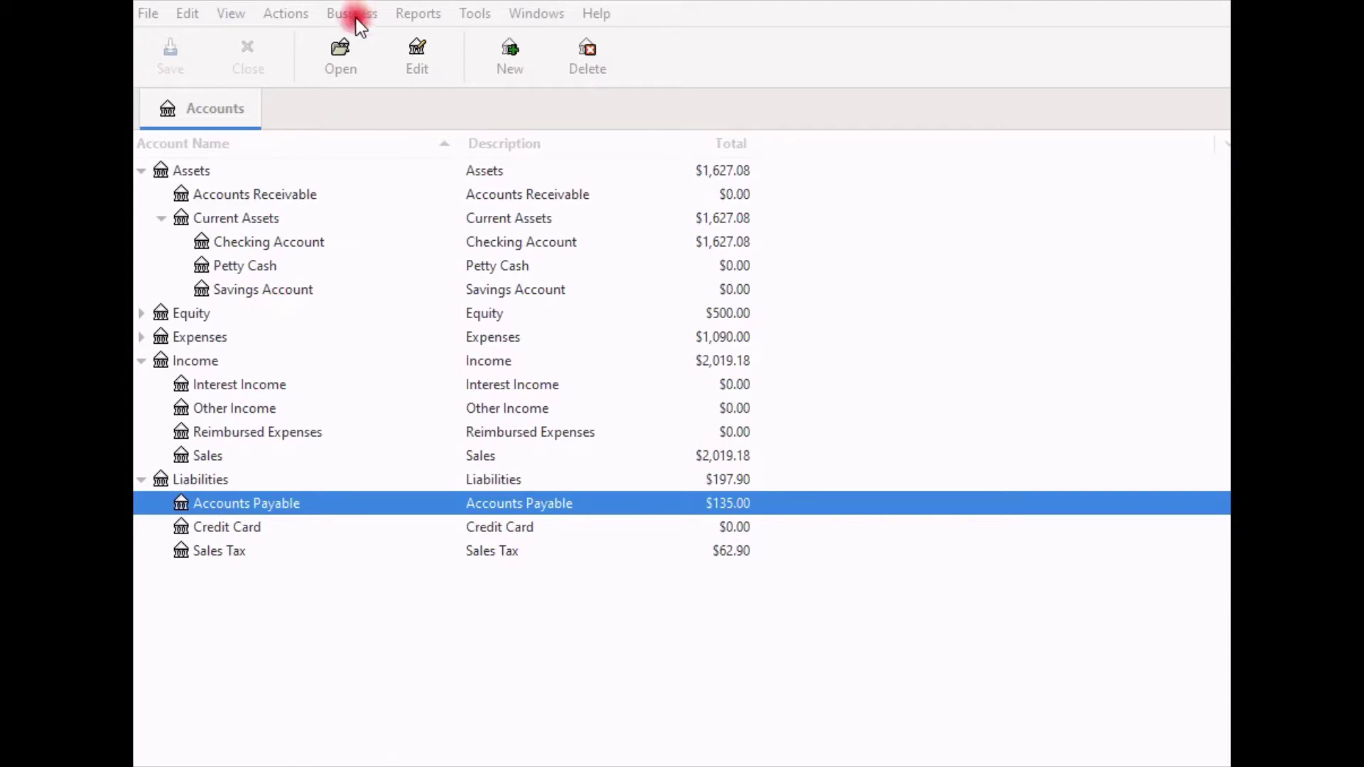
# Step: Start processing a vendor payment and choose Delta Supplies as the company to pay
pyautogui.click(353, 19)
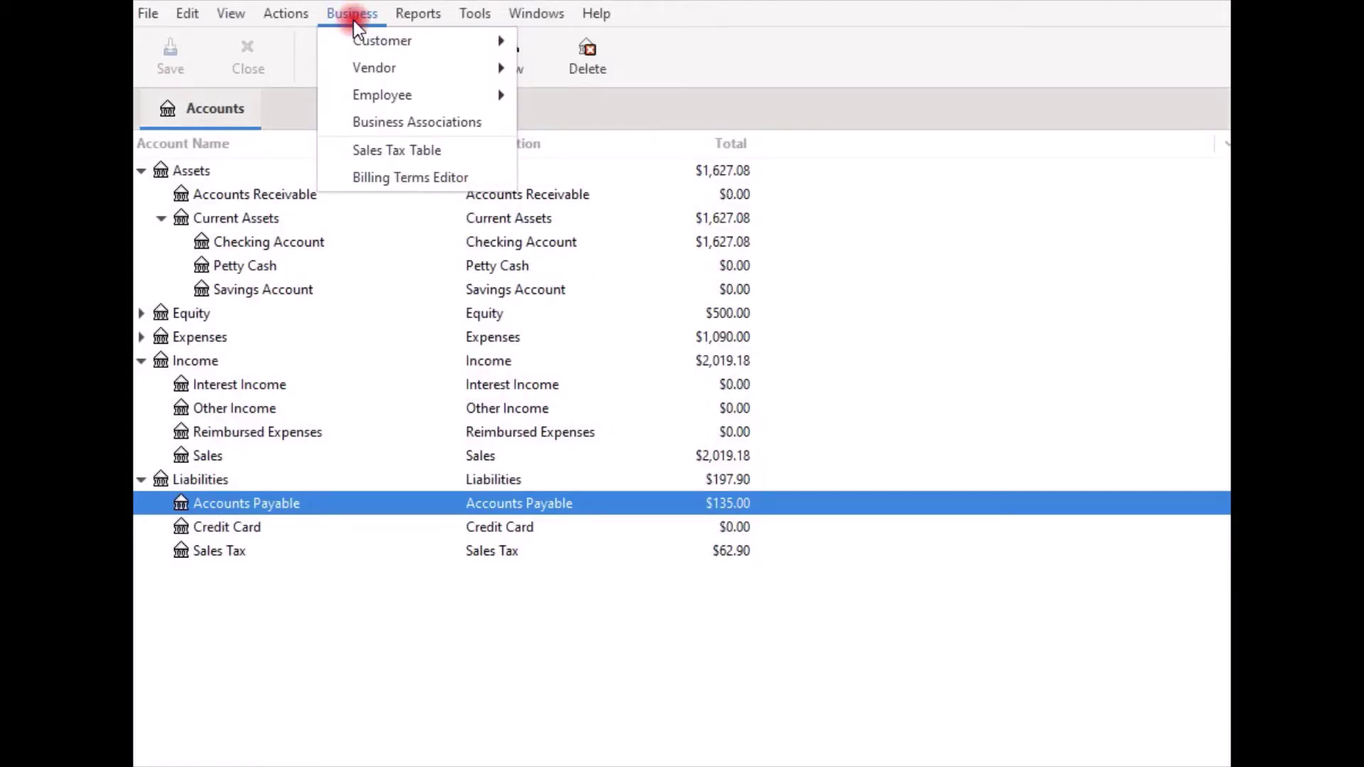
pyautogui.moveTo(353, 80)
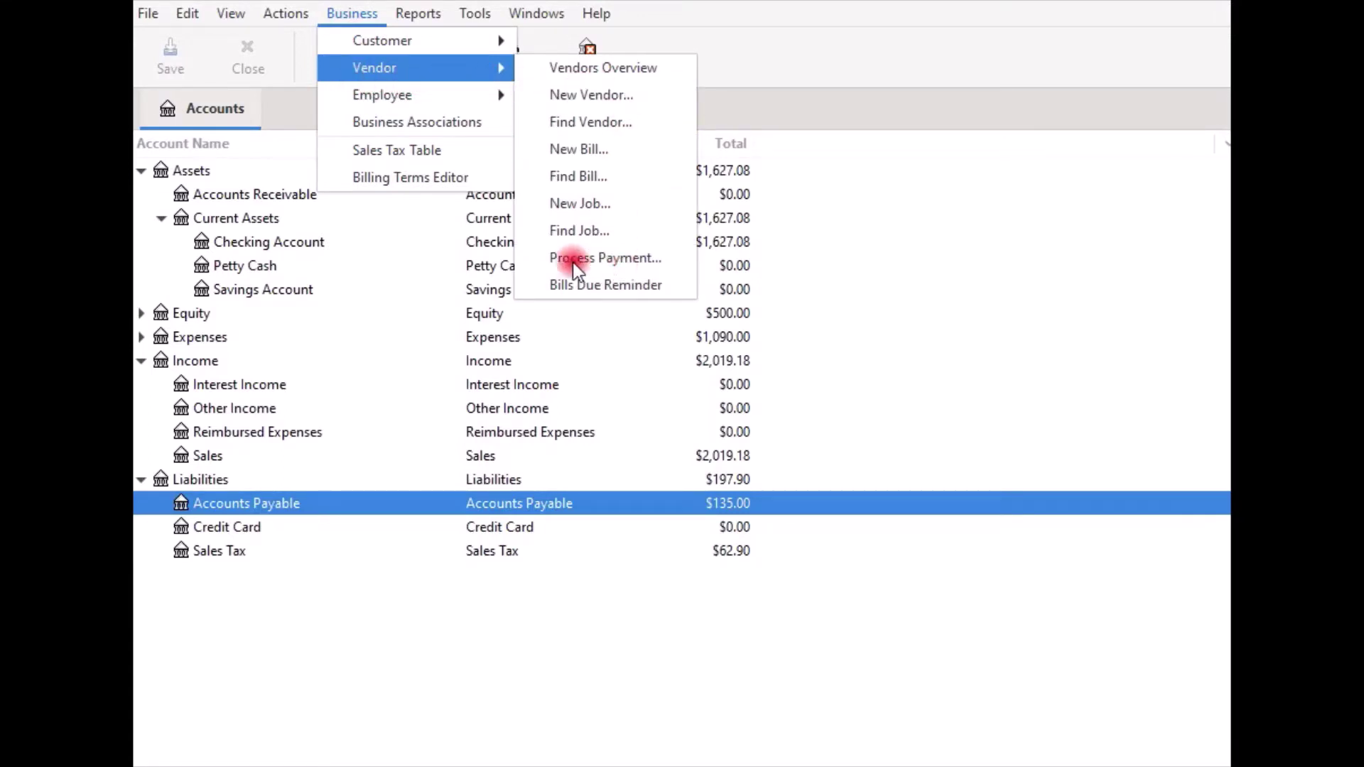
pyautogui.click(601, 258)
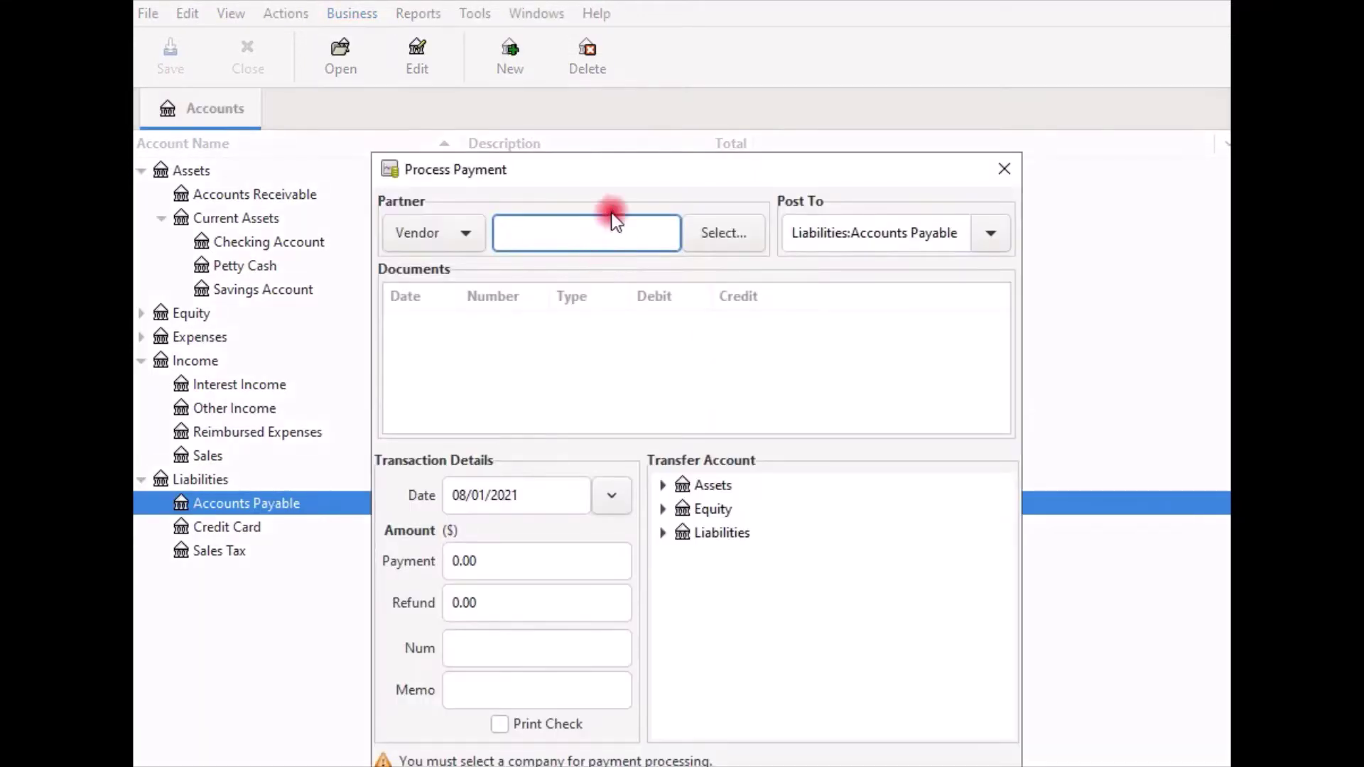
pyautogui.moveTo(625, 168); pyautogui.dragTo(629, 87)
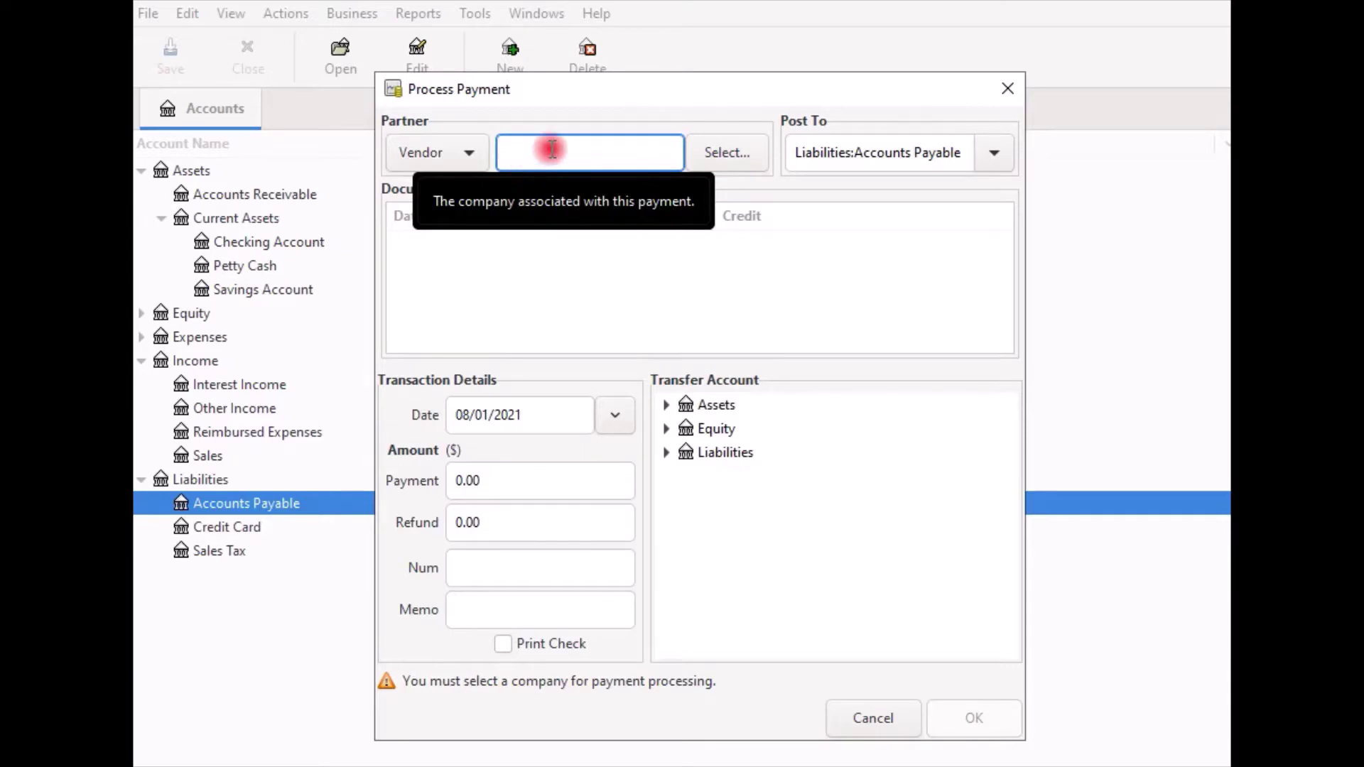
pyautogui.click(511, 152)
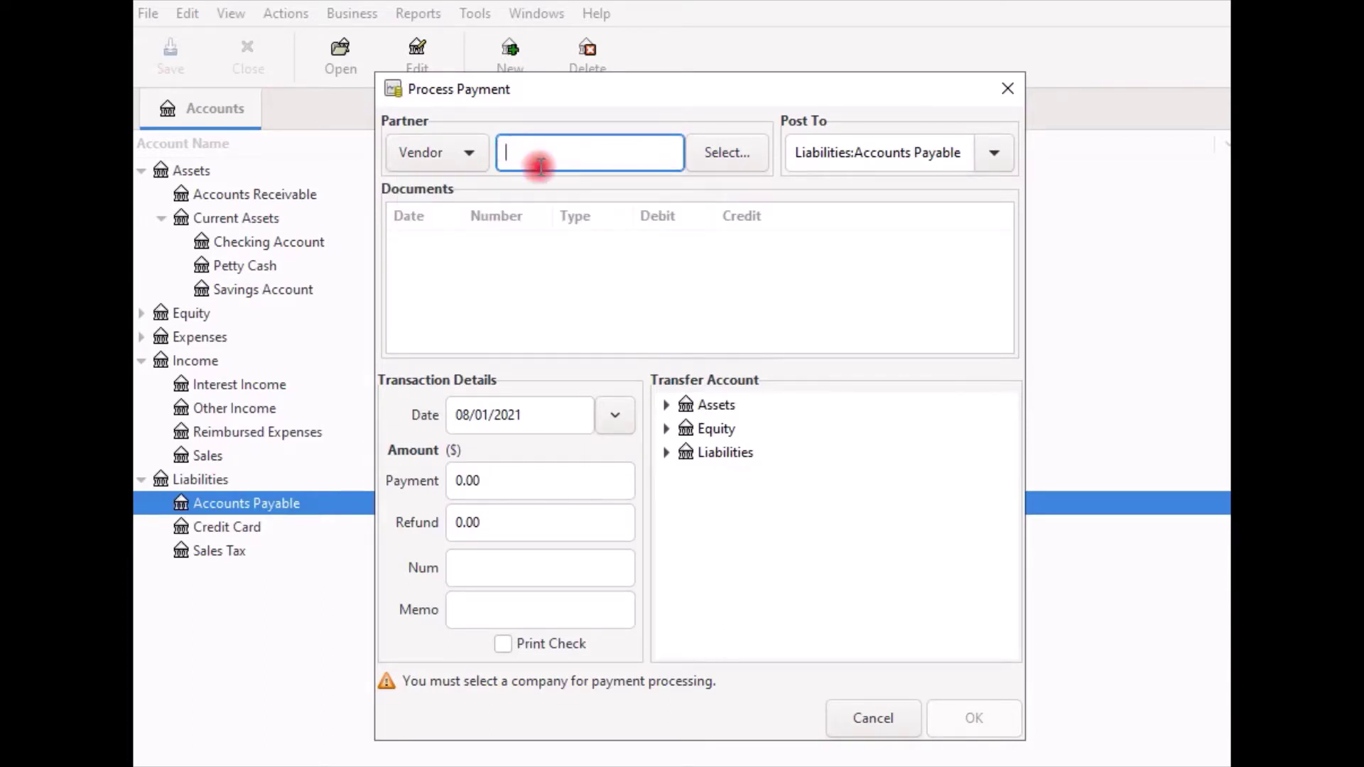
pyautogui.write('d')
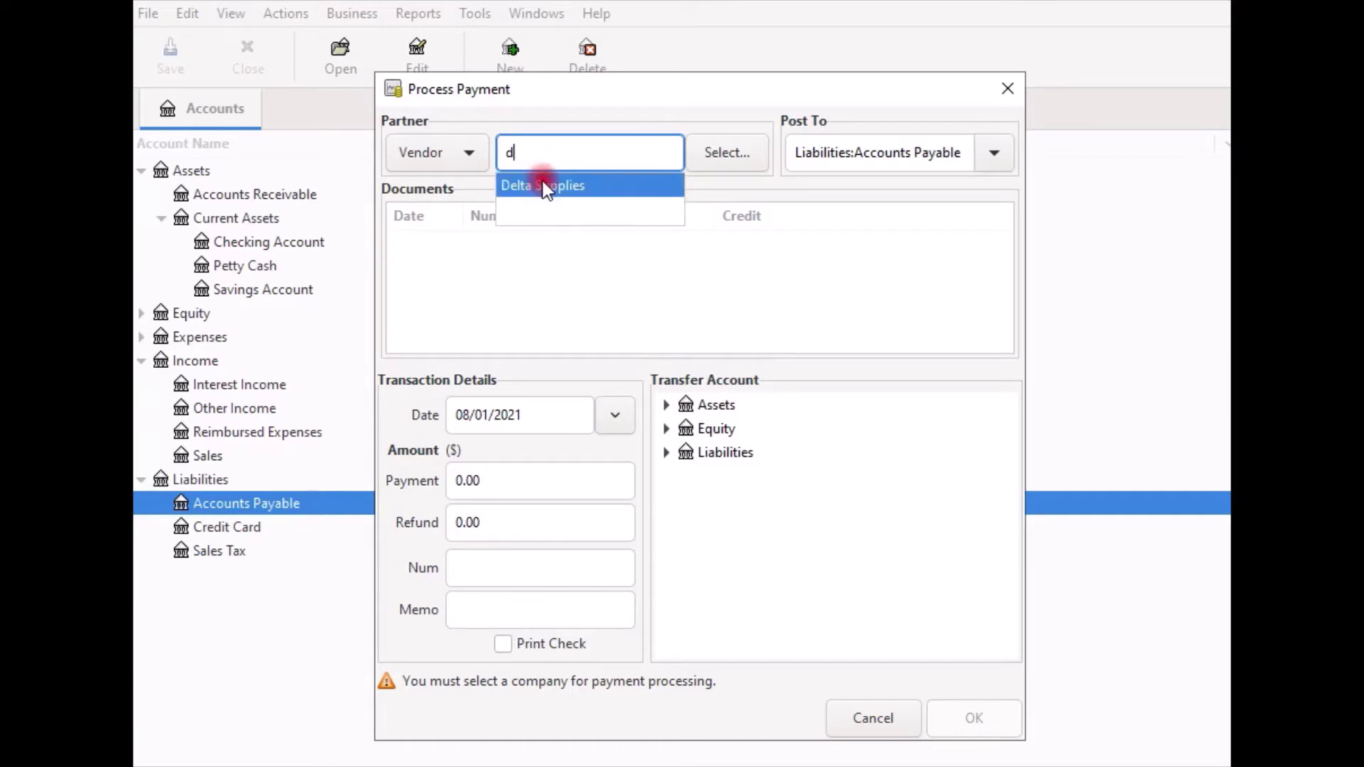
pyautogui.click(543, 185)
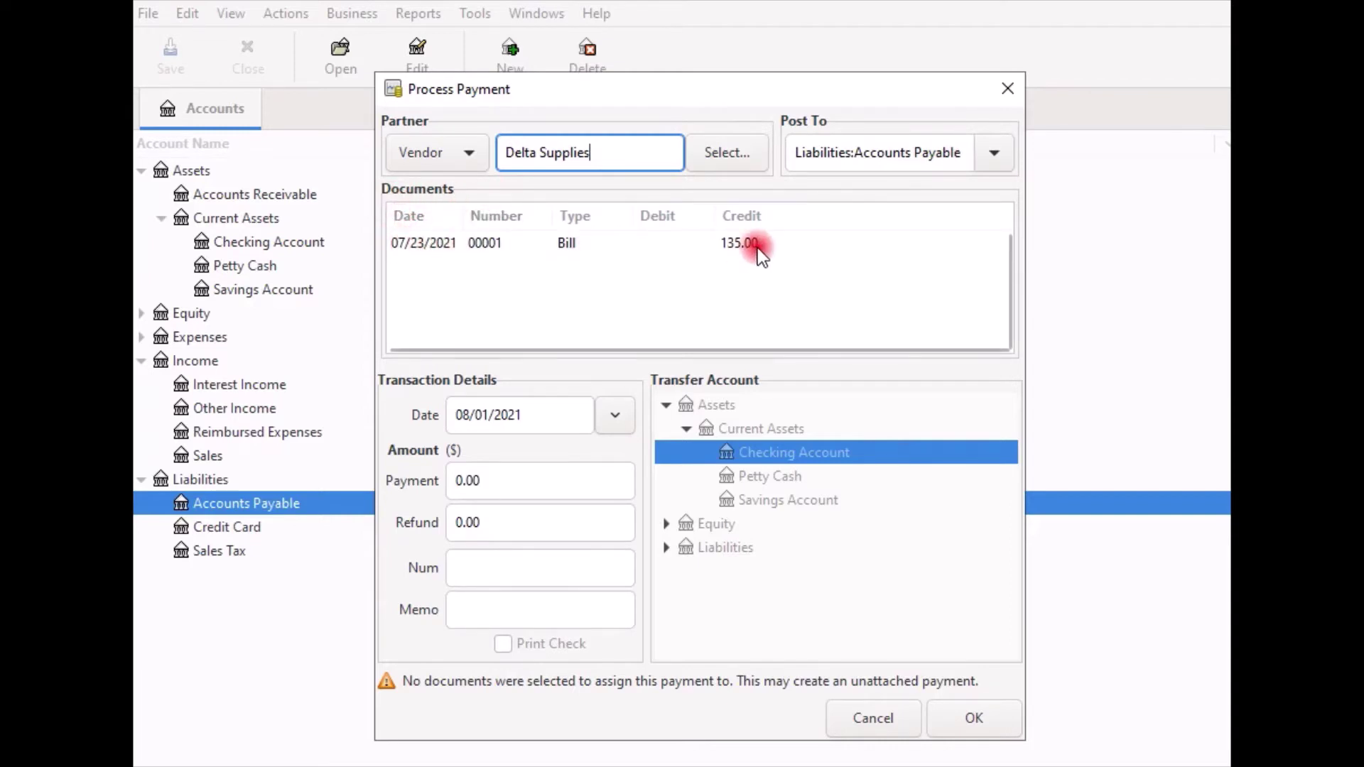
# Step: Pay the 07/23/2021 Delta Supplies bill with 135.00 from the Checking Account, keeping the payment date at 08/01/2021
pyautogui.click(462, 243)
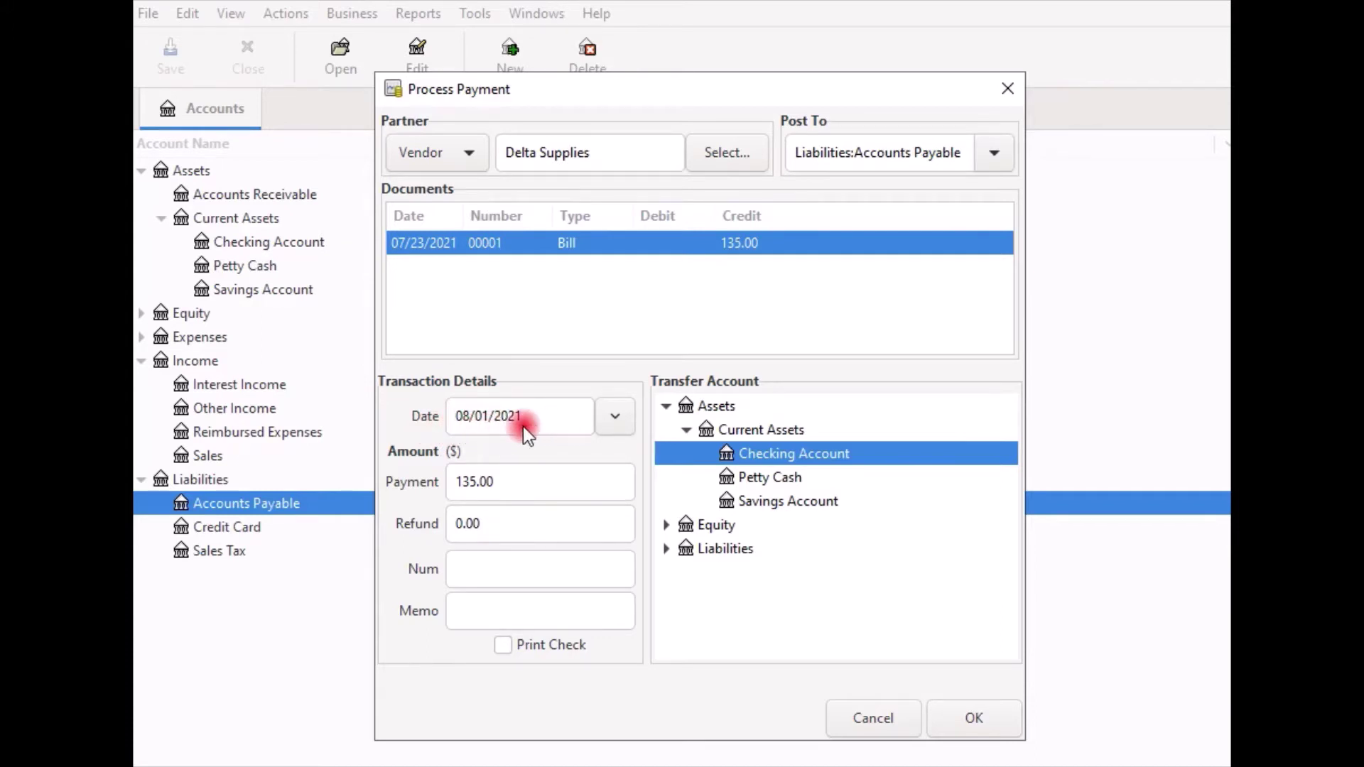
pyautogui.click(615, 416)
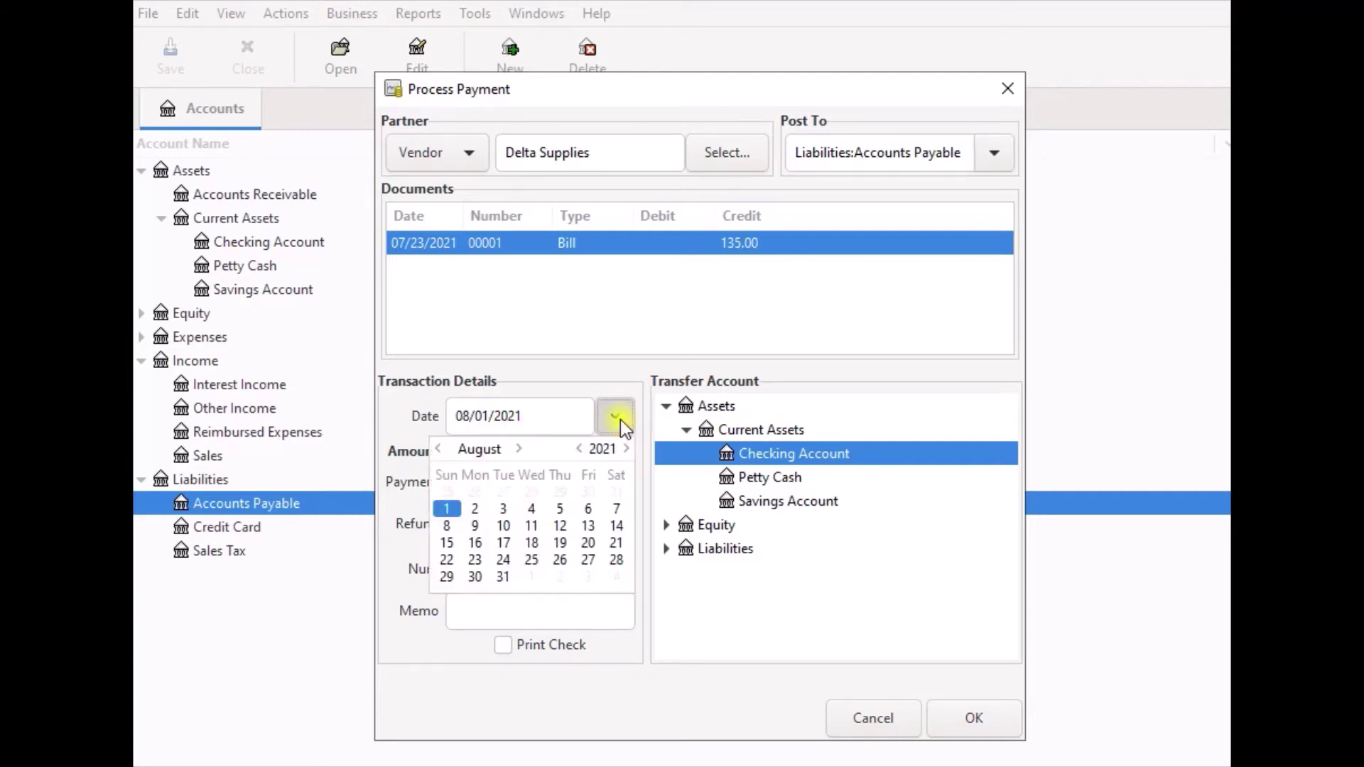
pyautogui.click(617, 418)
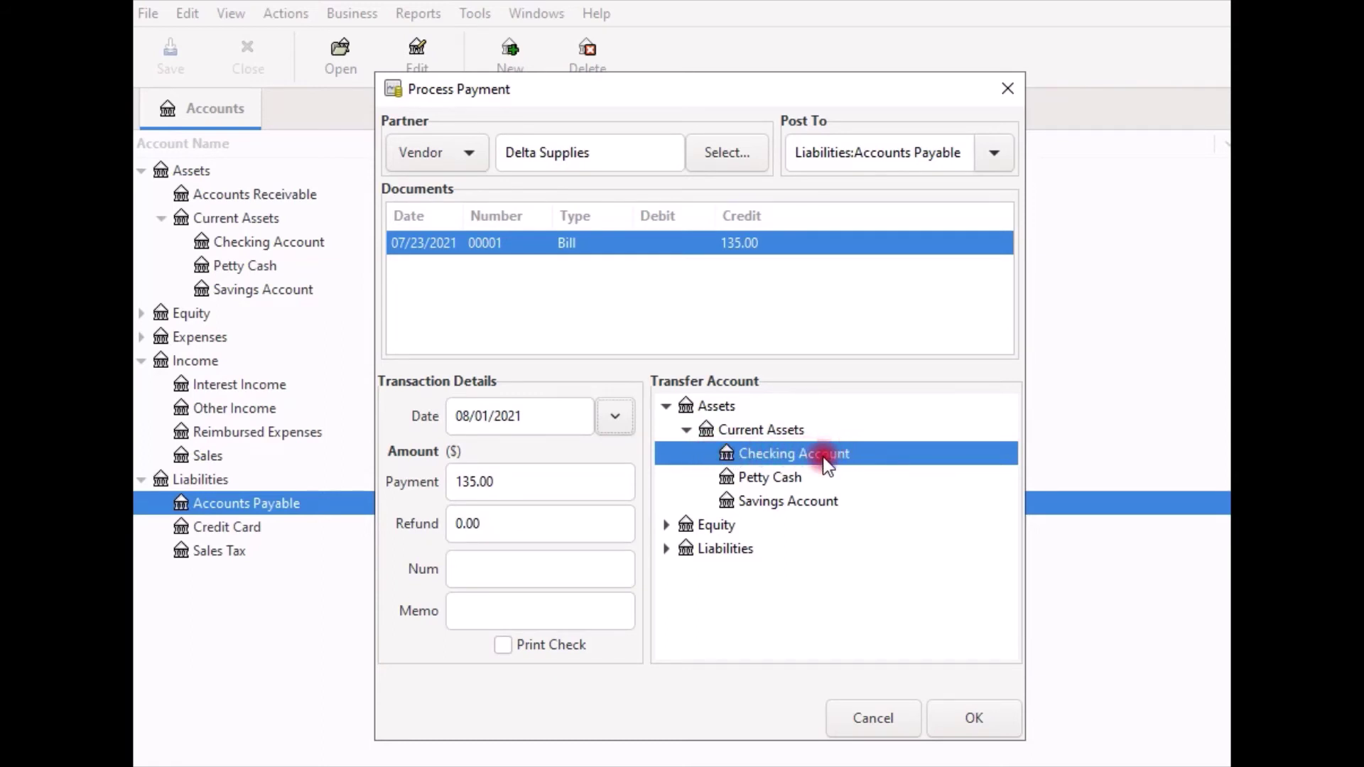
pyautogui.click(980, 723)
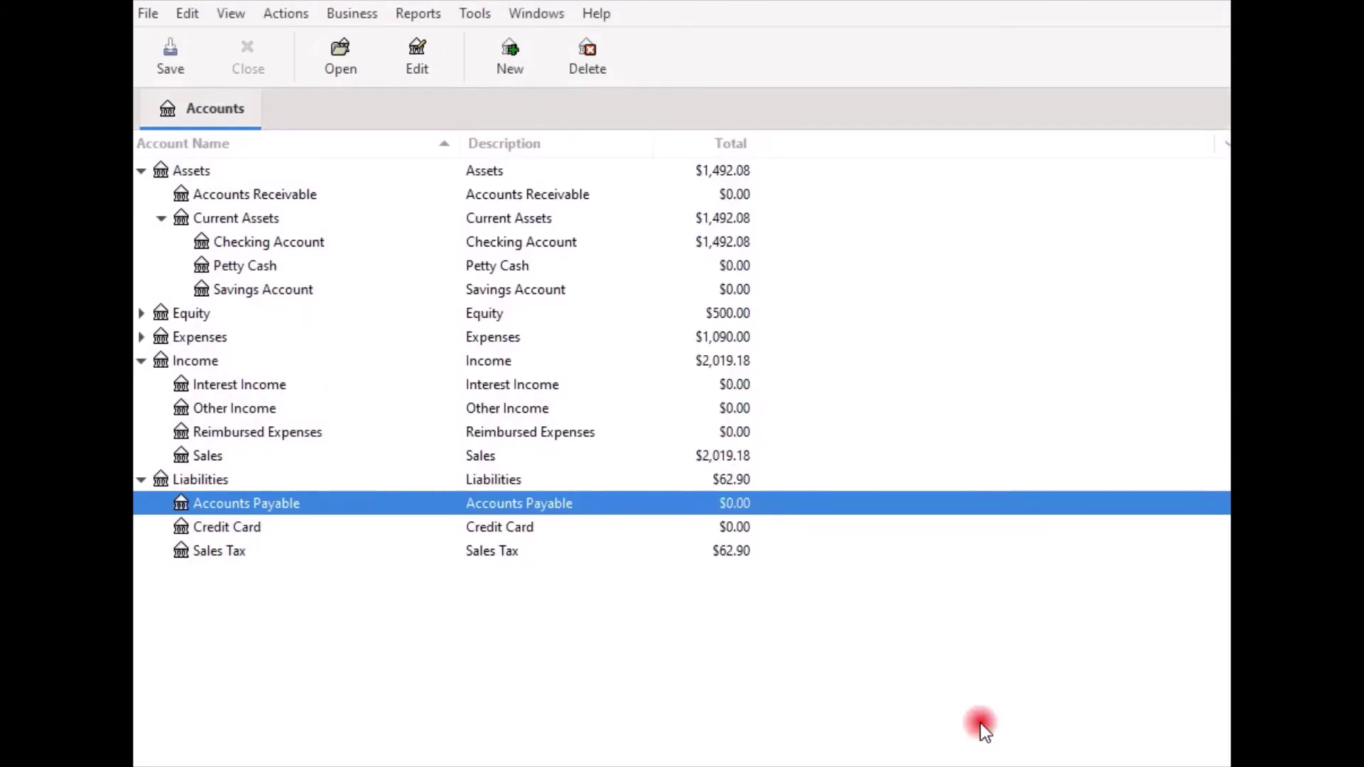